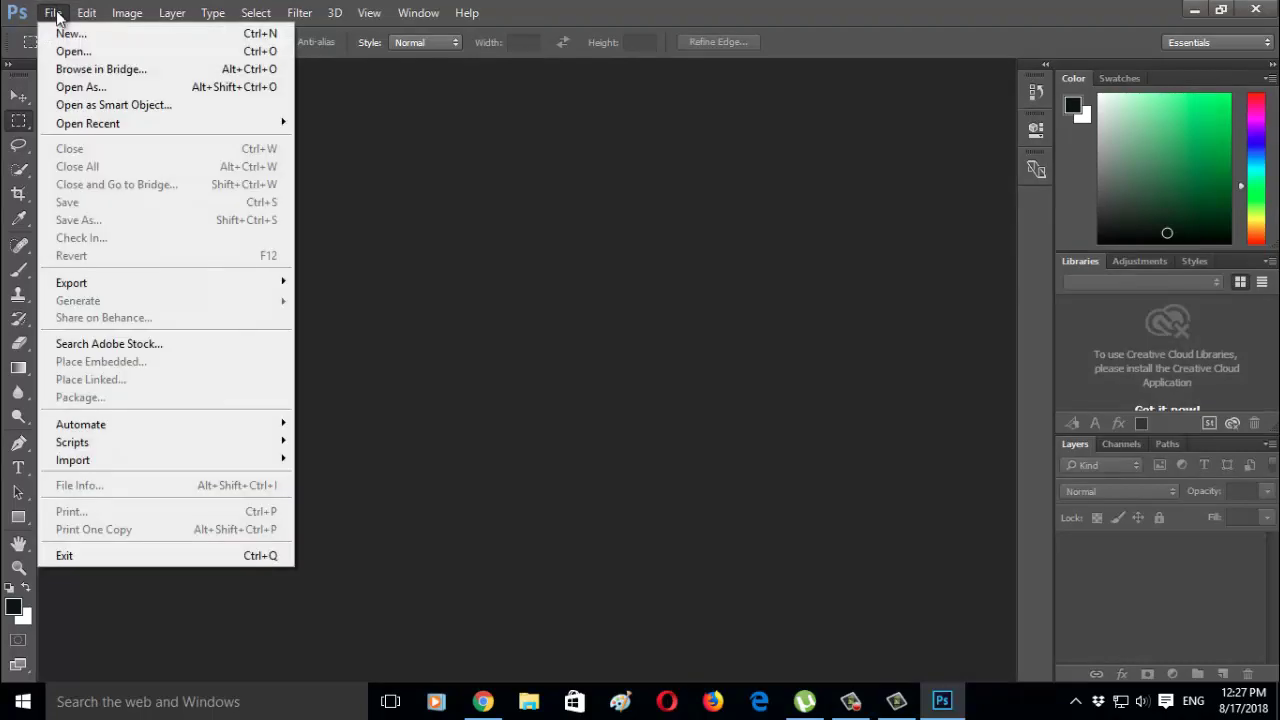
- Start a new document named Channel Art at 2560 x 1440 pixels
left_click(118, 34)
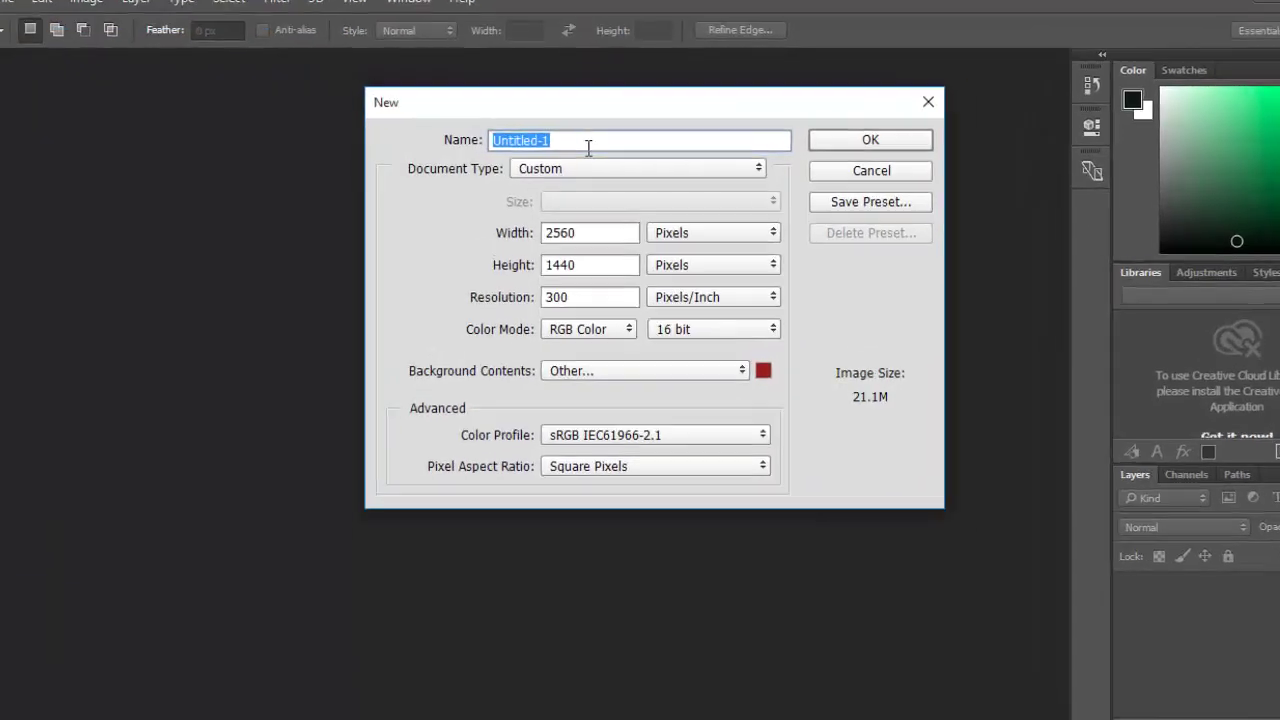
type("Chann")
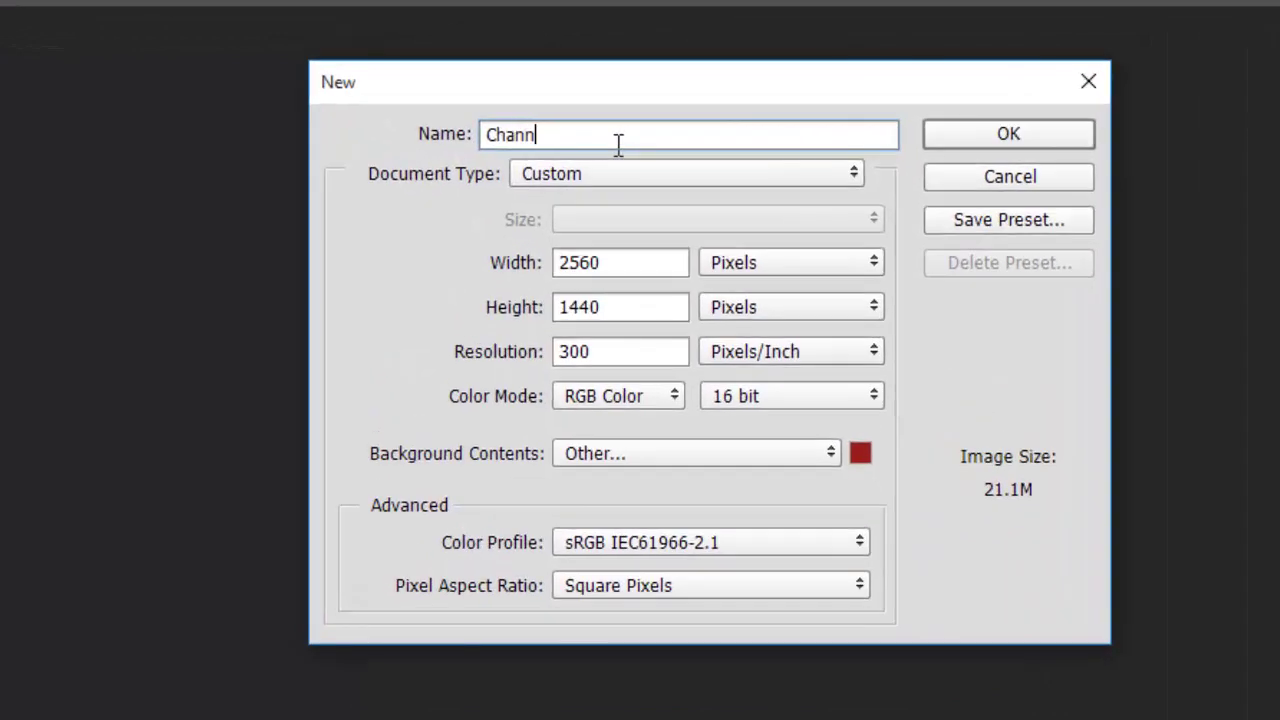
type("el Art")
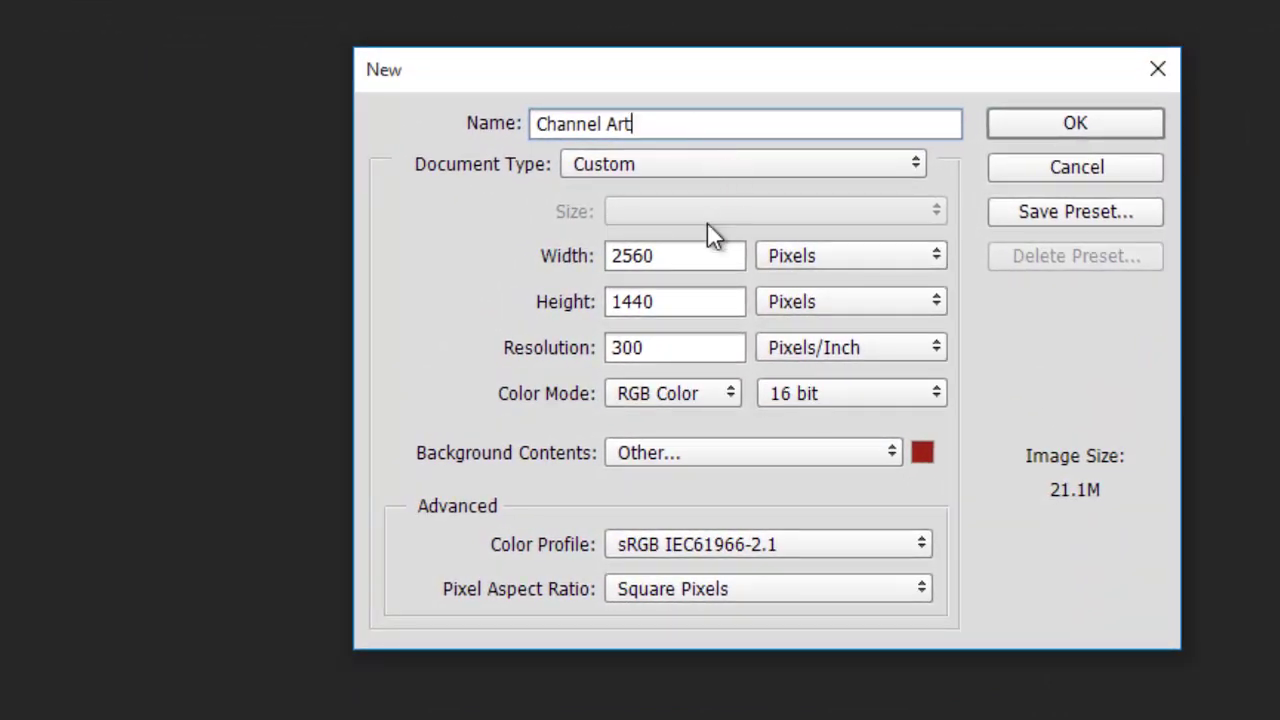
left_click(692, 257)
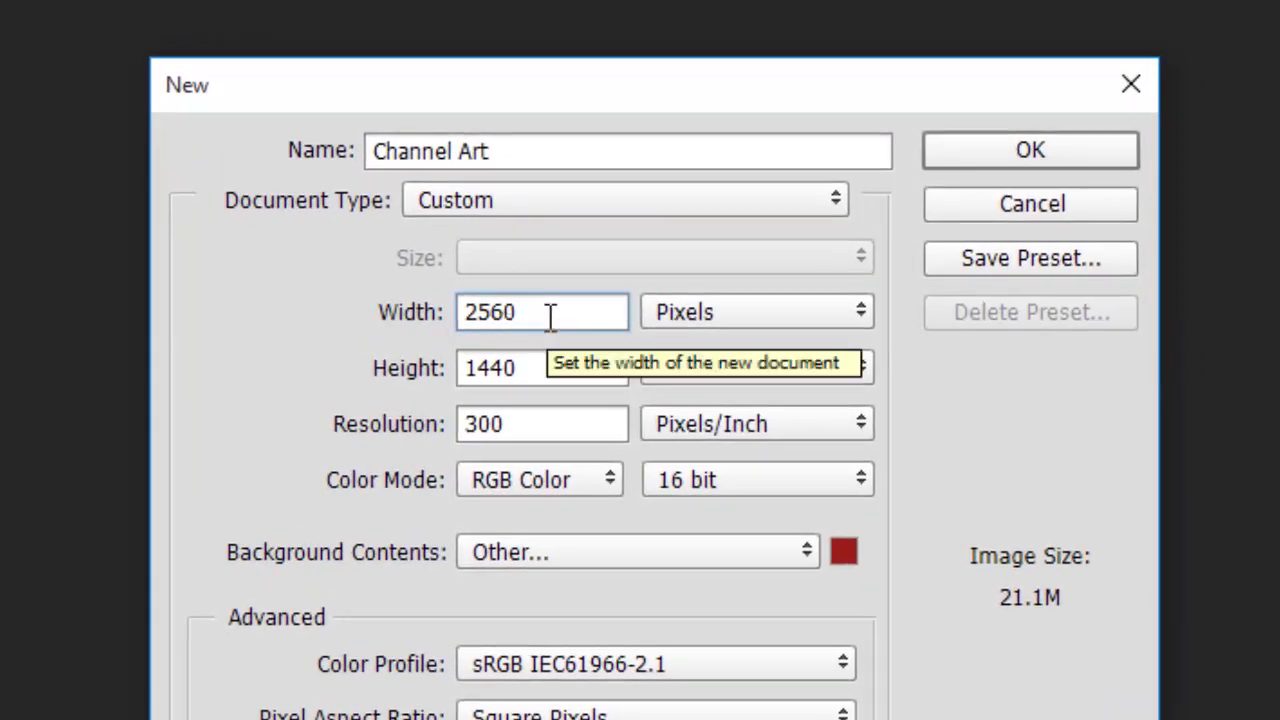
key("BackSpace")
key("BackSpace")
key("BackSpace")
key("BackSpace")
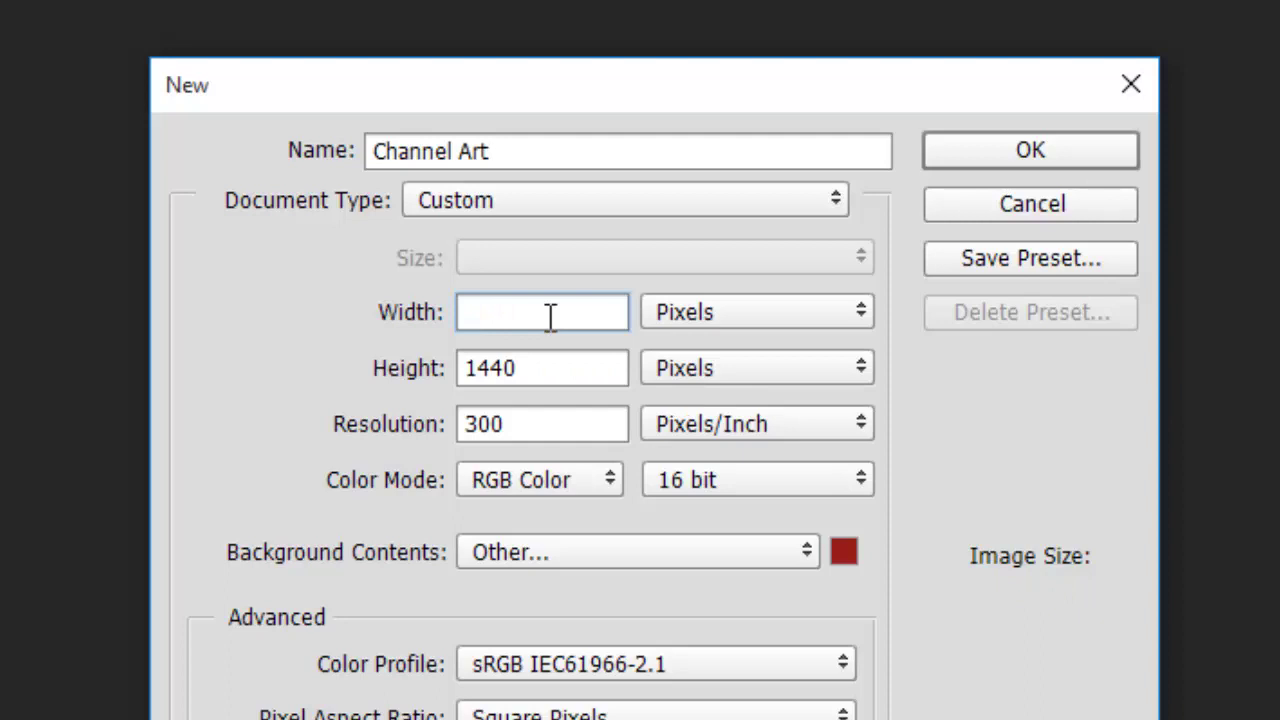
type("2560")
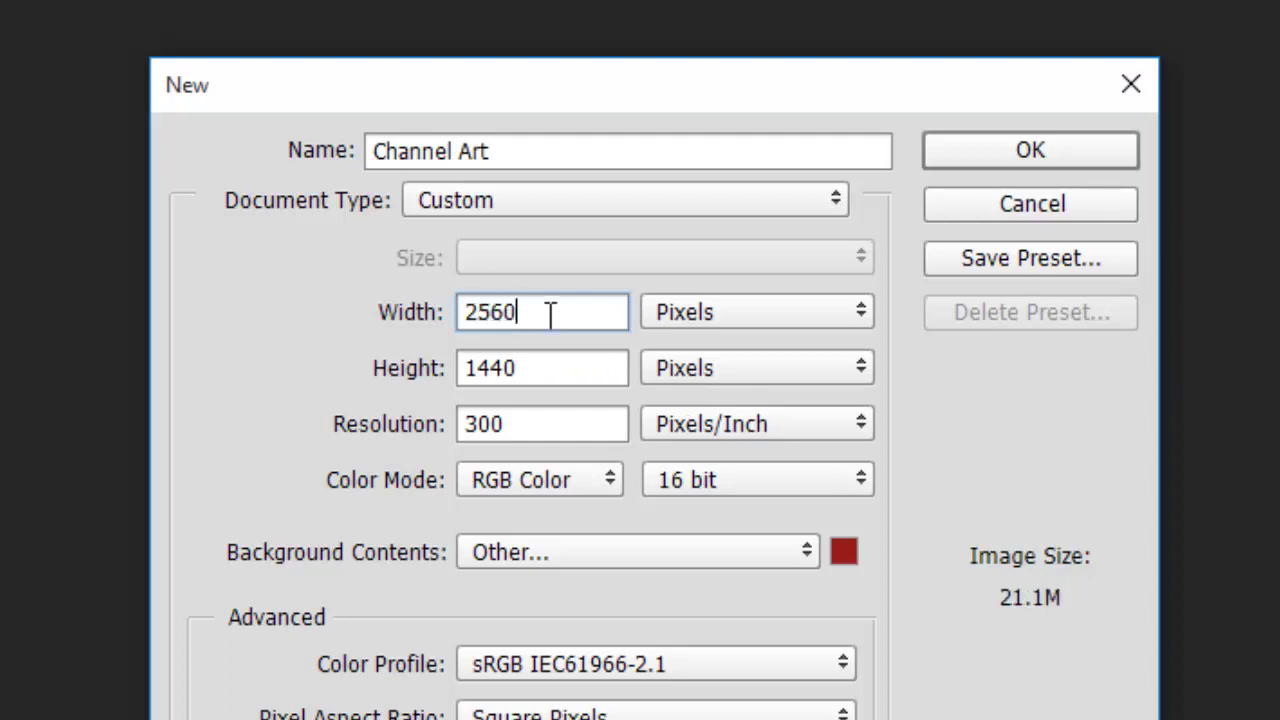
left_click(566, 370)
key("BackSpace")
key("BackSpace")
key("BackSpace")
key("BackSpace")
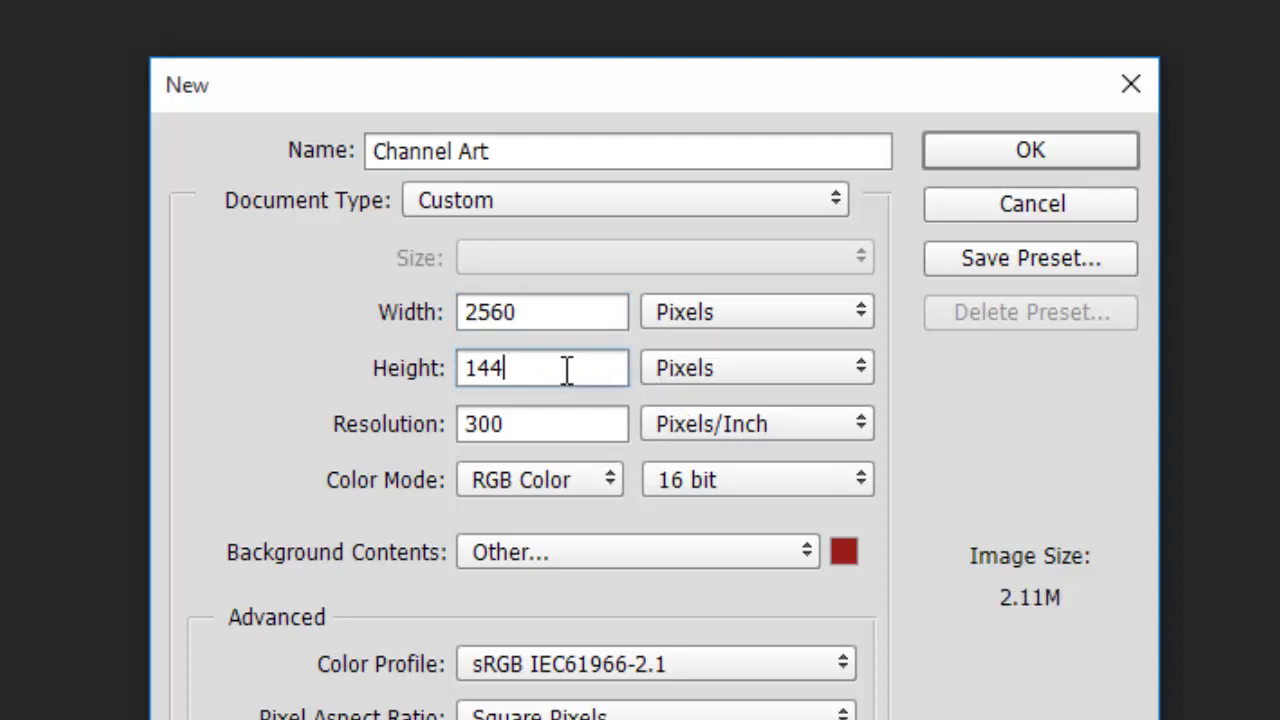
type("1440")
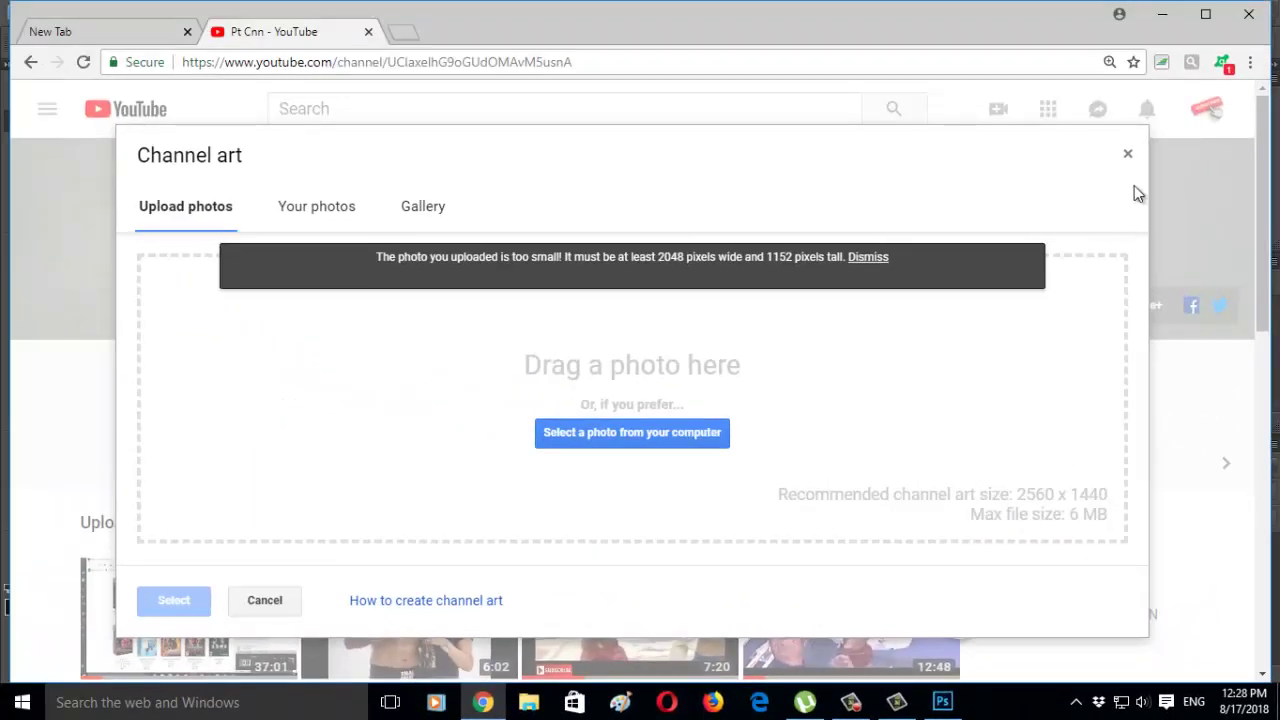
- Minimize the browser after confirming the 2048 x 1152 minimum, returning to Photoshop's New dialog
left_click(1160, 27)
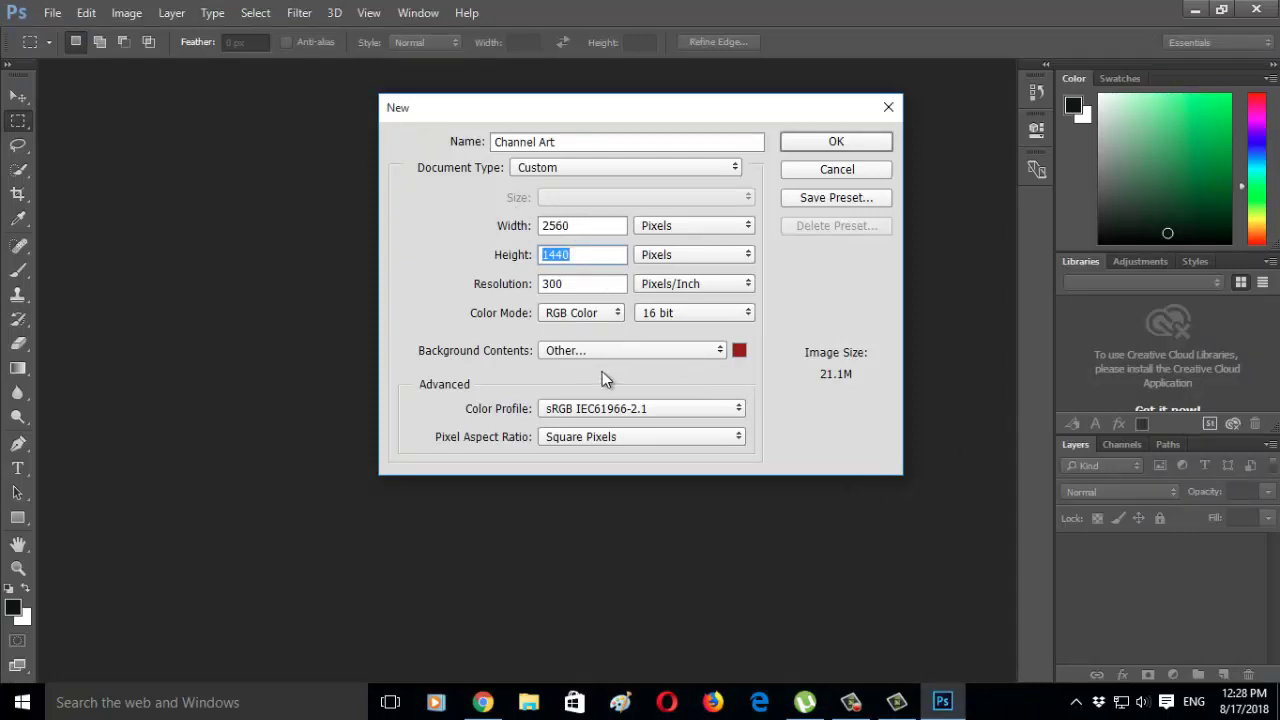
left_click(720, 348)
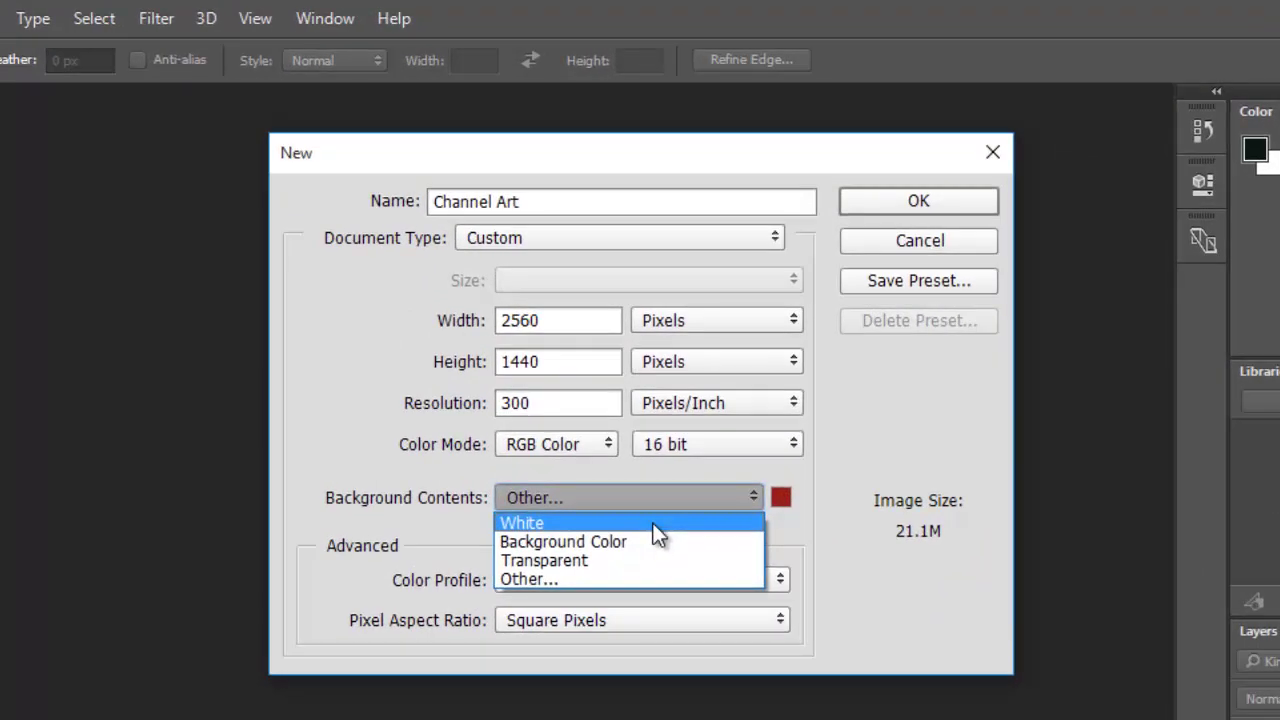
left_click(779, 496)
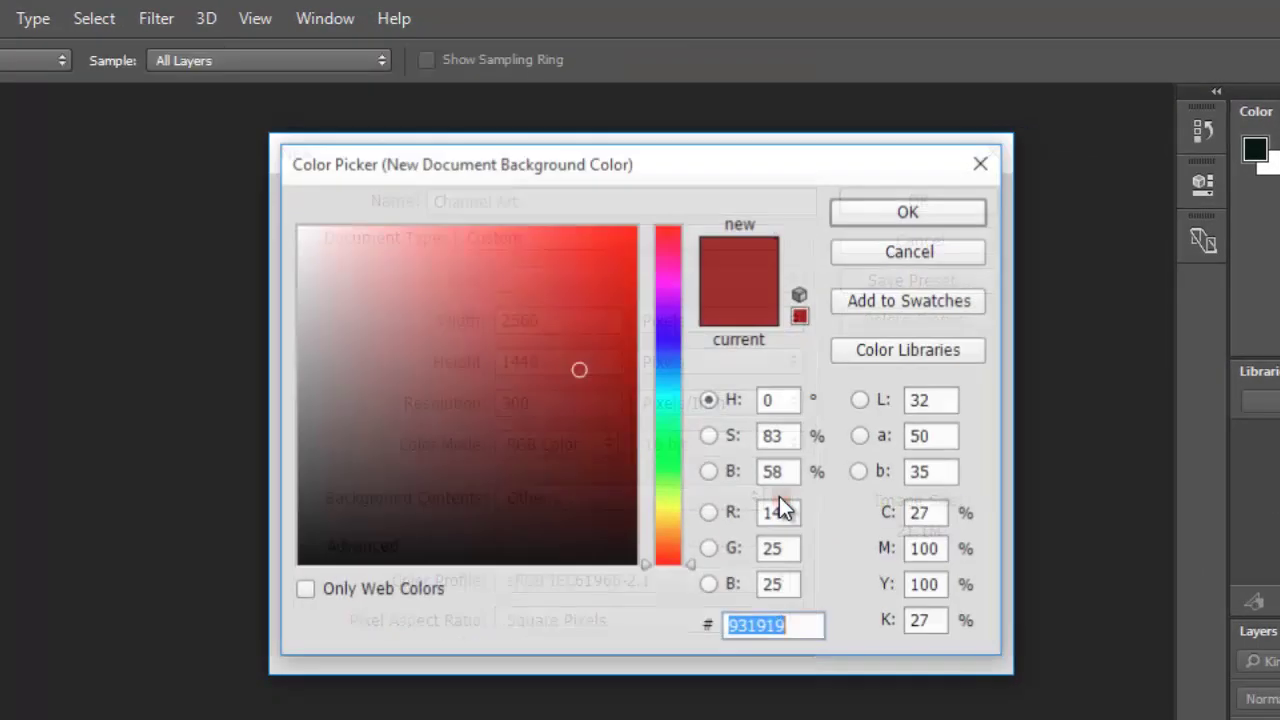
left_click_drag(691, 347, 660, 470)
left_click_drag(669, 307, 669, 248)
left_click(707, 198)
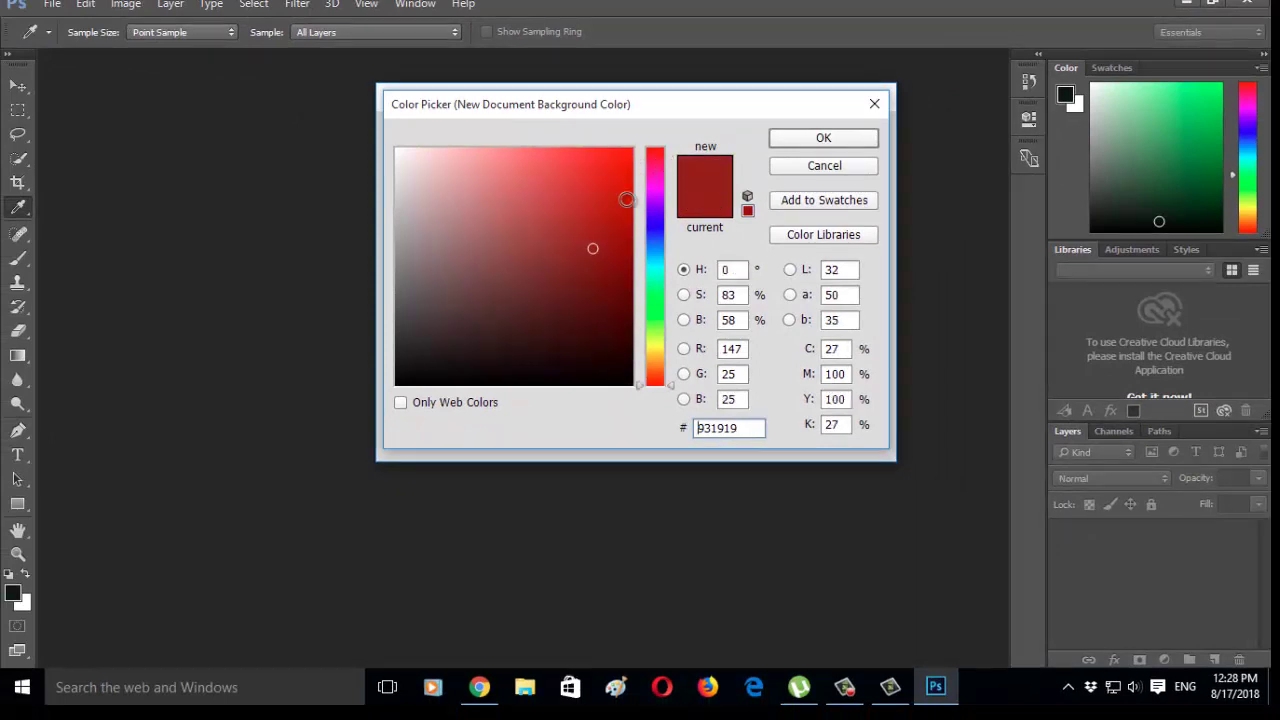
left_click(823, 138)
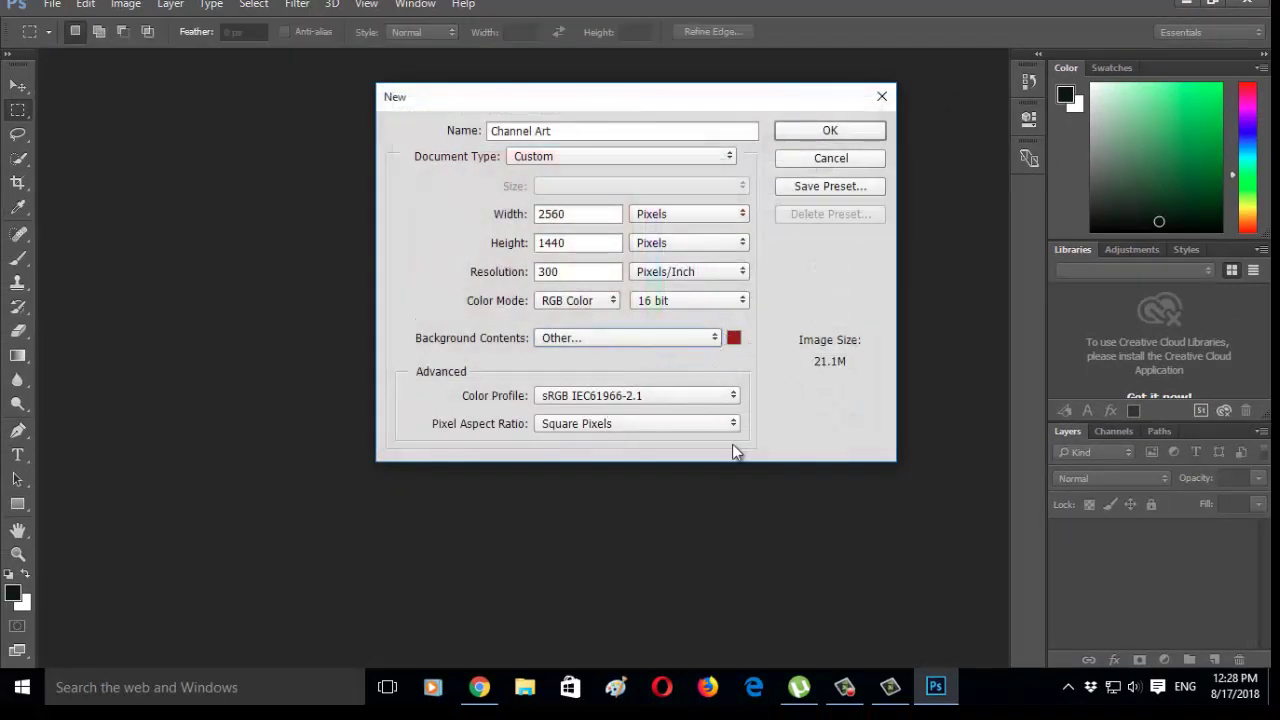
- Keep Square Pixels and sRGB IEC61966-2.1, then create the 2560 x 1440 dark red canvas
left_click(733, 424)
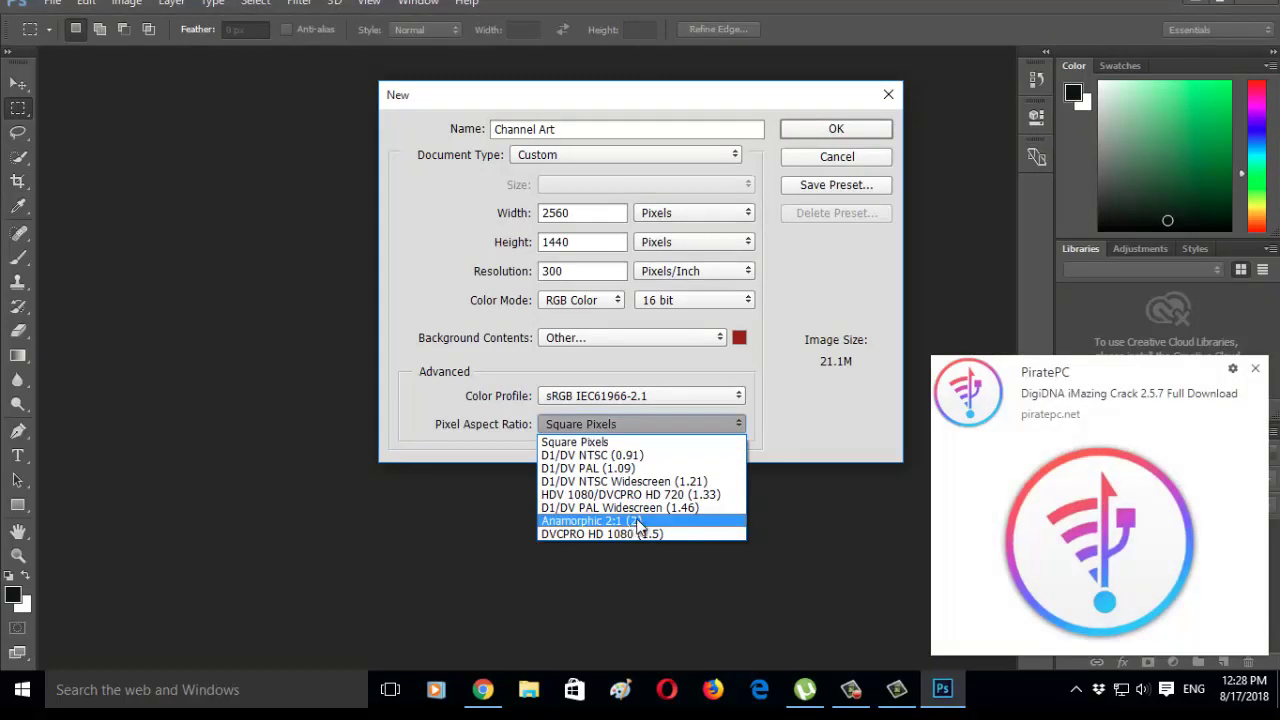
left_click(622, 440)
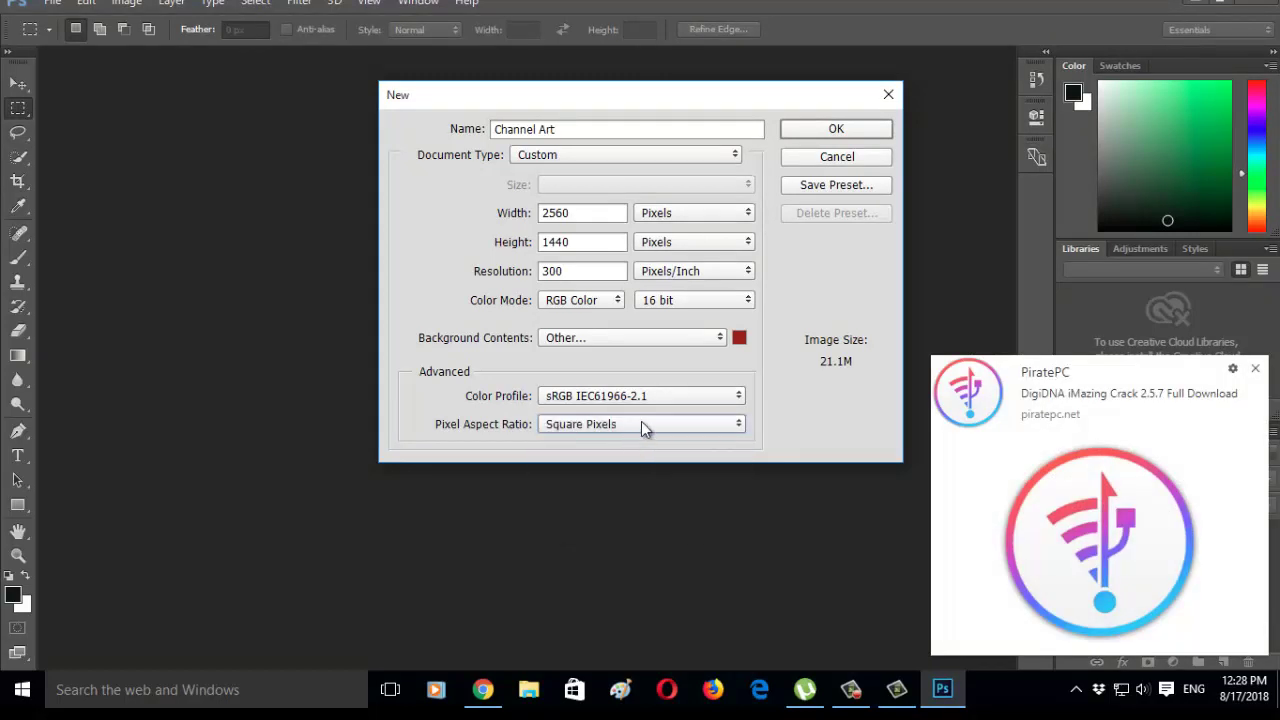
left_click(737, 398)
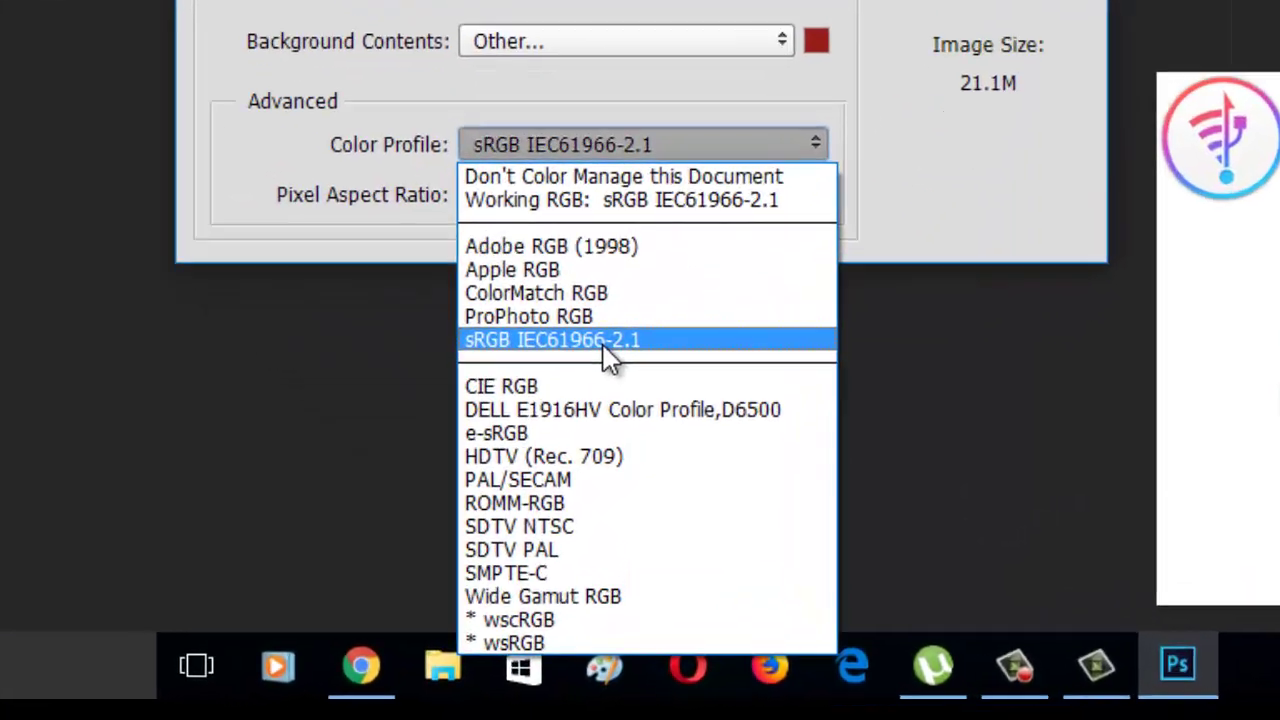
left_click(619, 506)
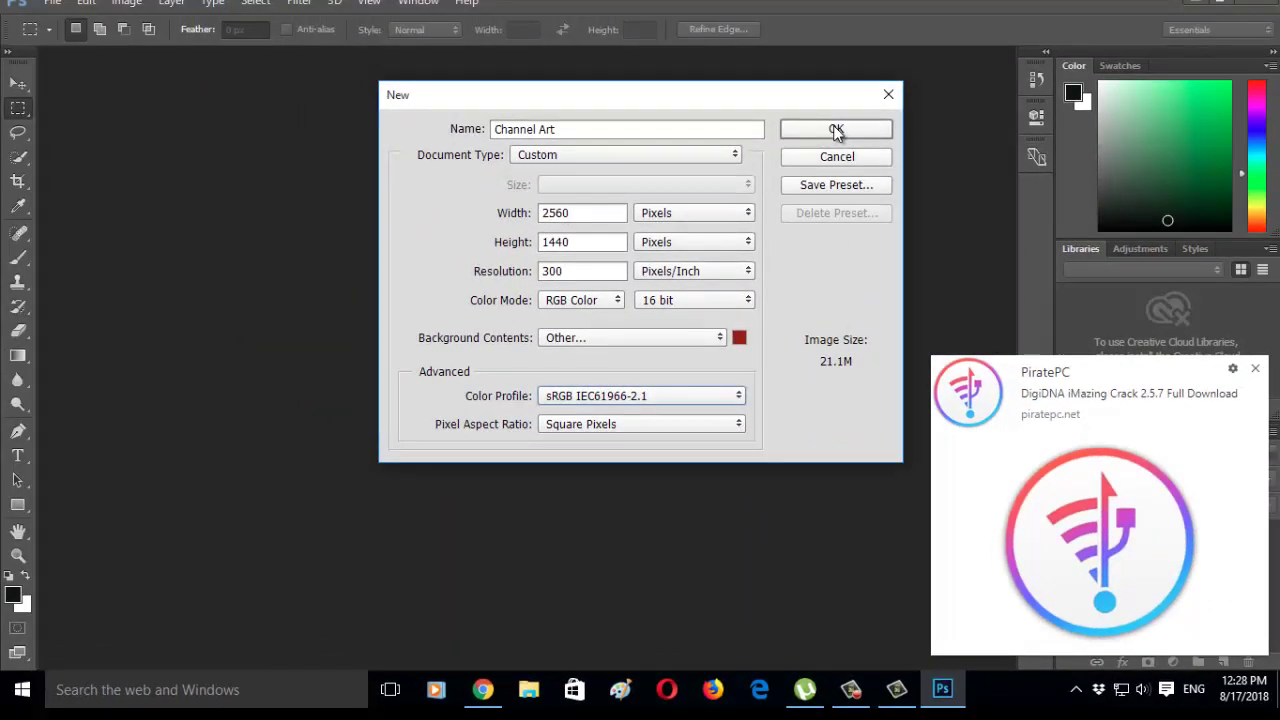
left_click(836, 131)
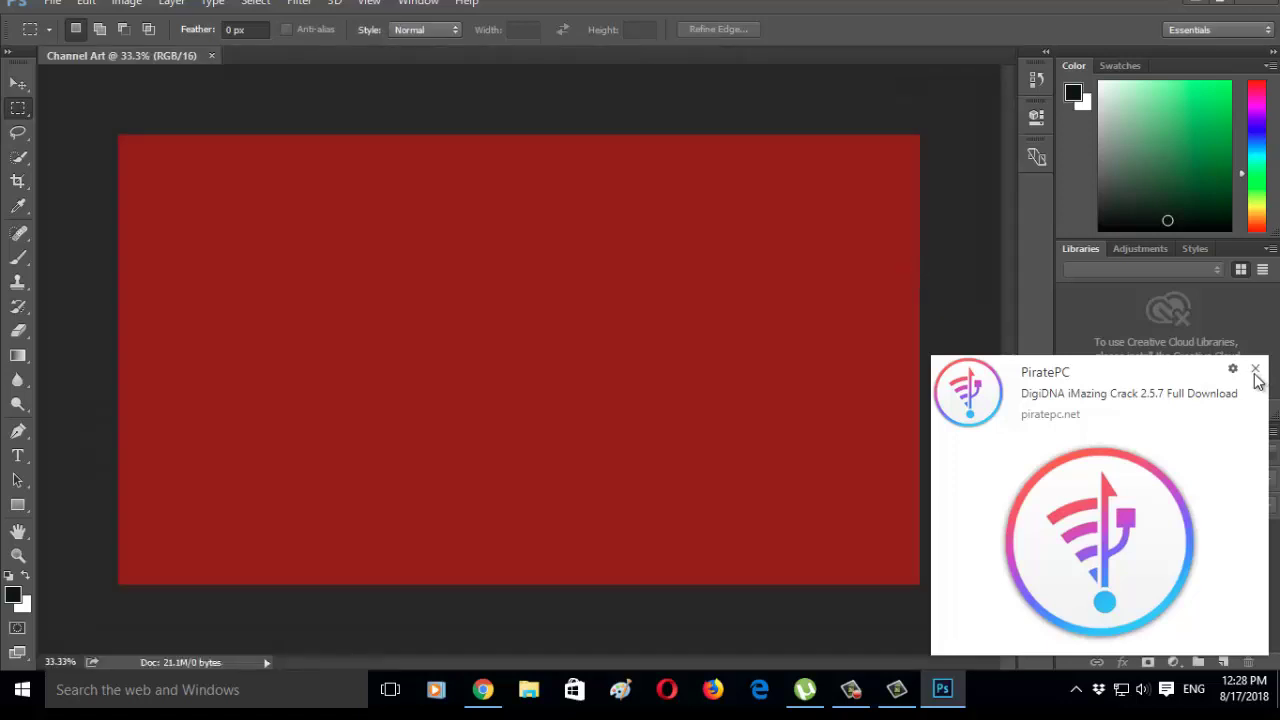
left_click(1254, 371)
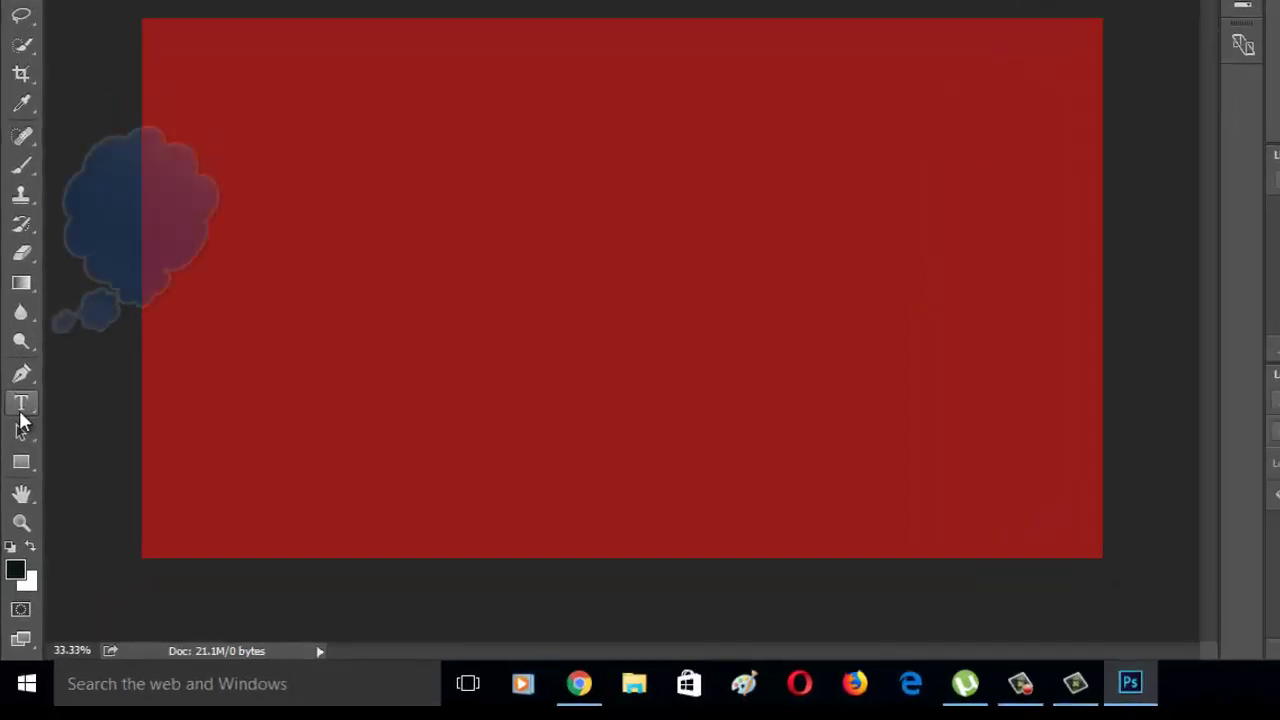
- Type the two-line title 'Phat Channa' / 'PCN / Pt CNN' near the canvas's upper left
left_click(18, 456)
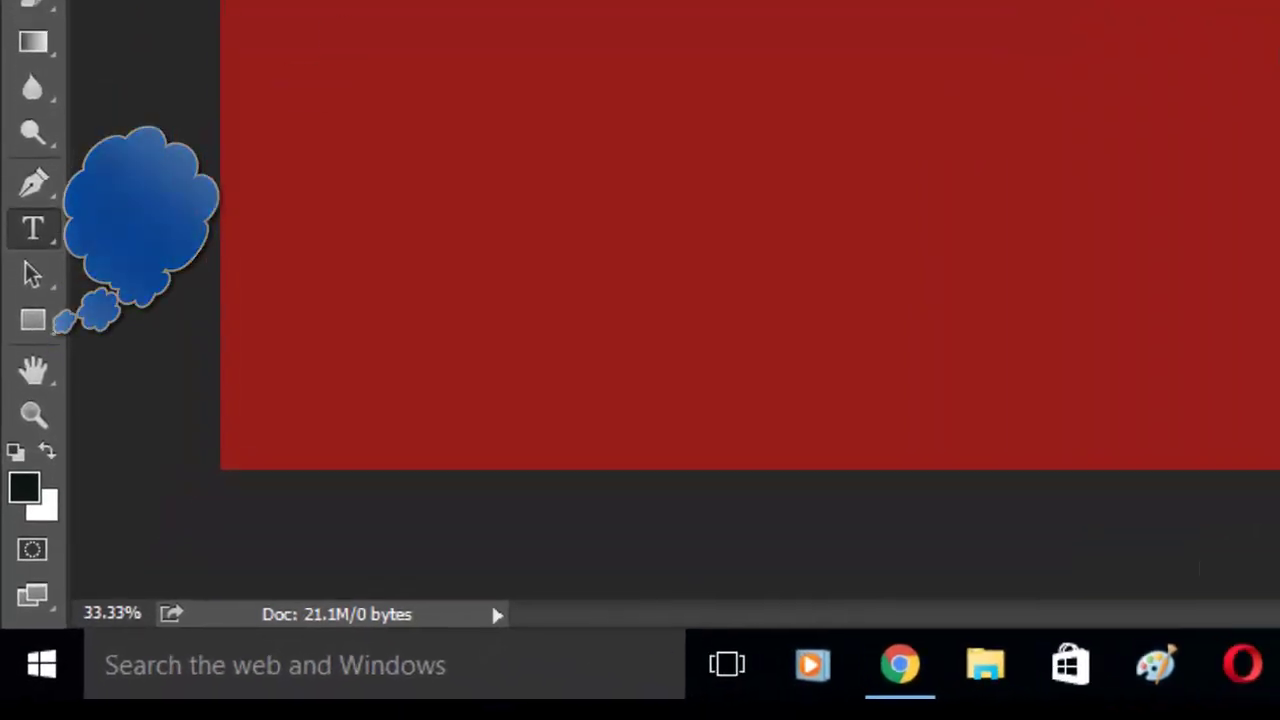
left_click(284, 190)
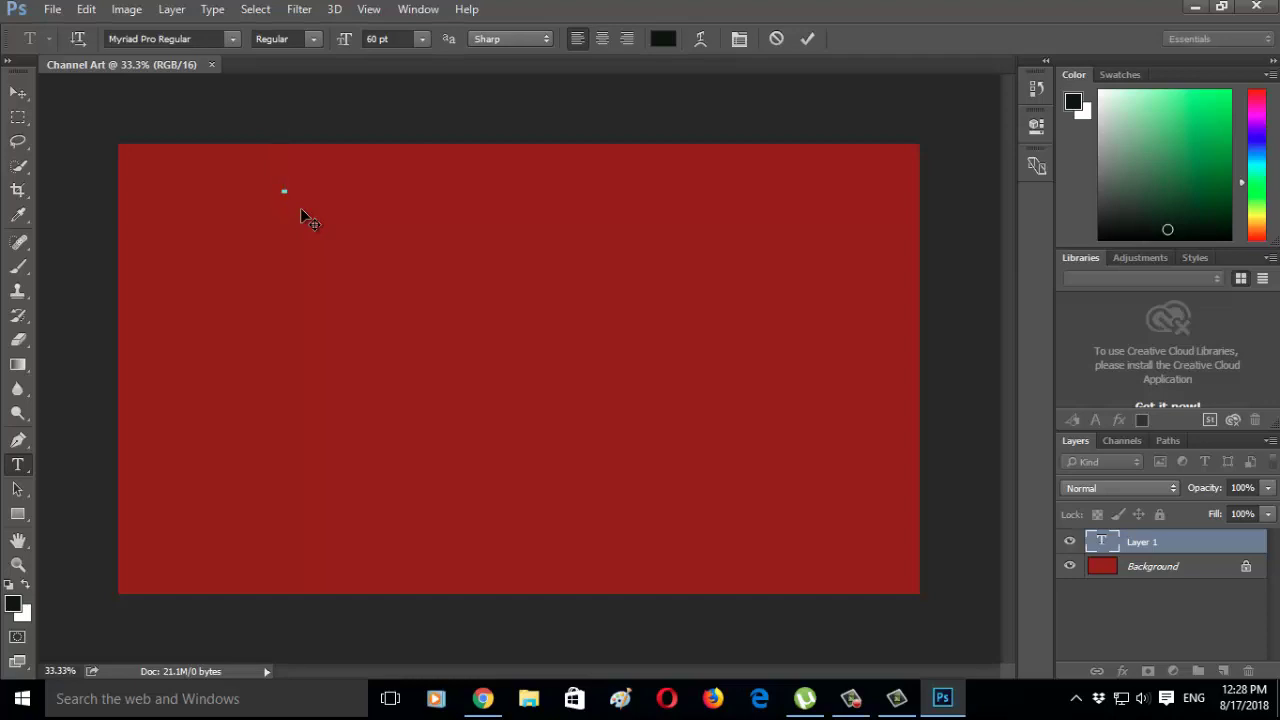
type("Phat")
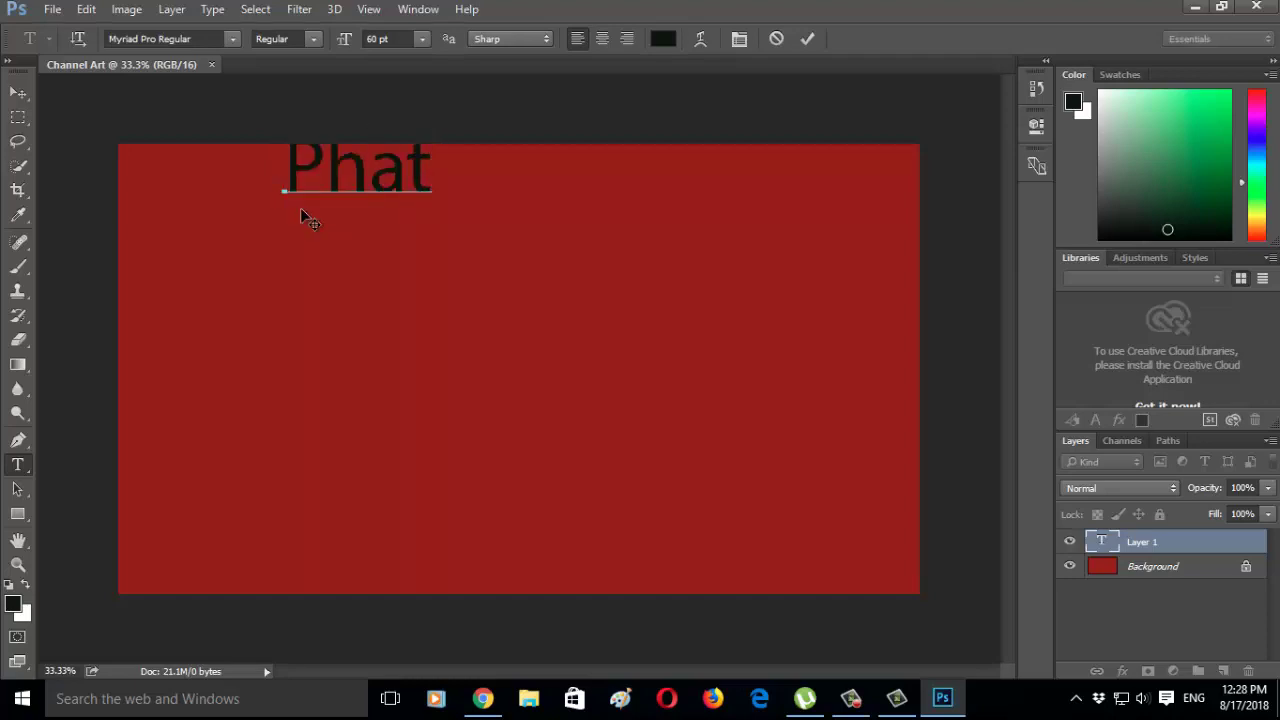
type(" Channa")
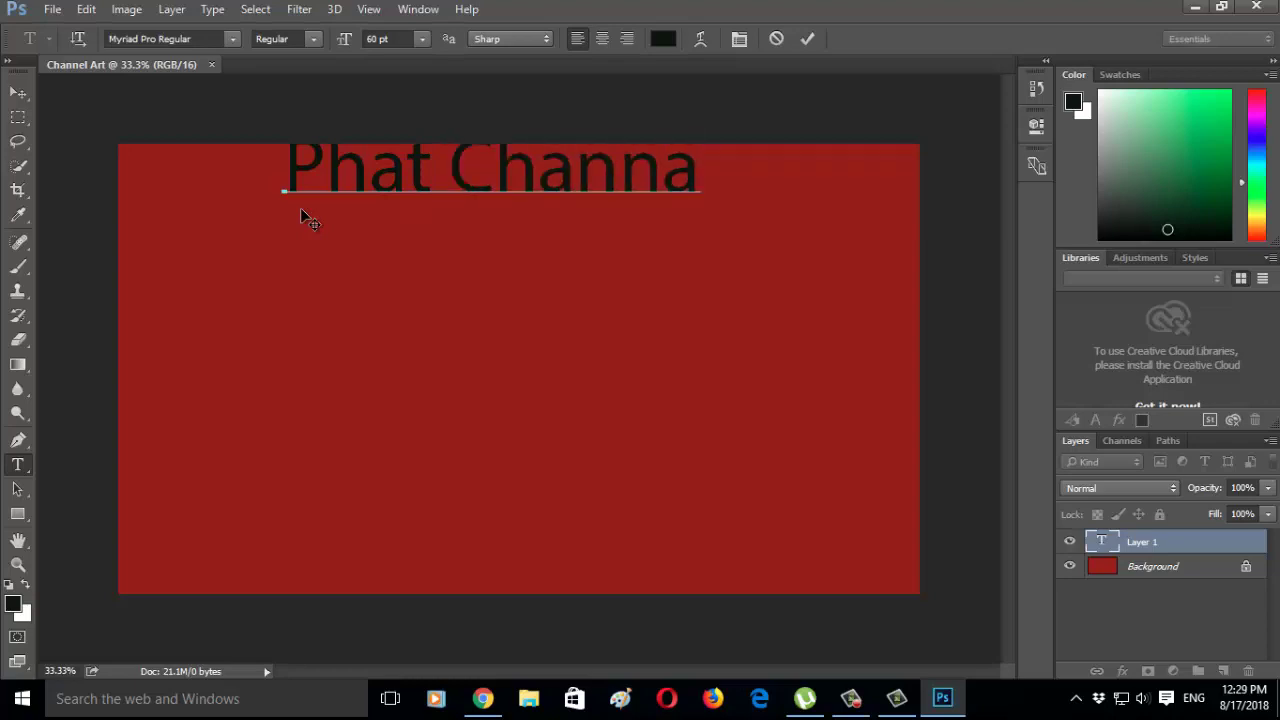
key("Return")
type("PCN")
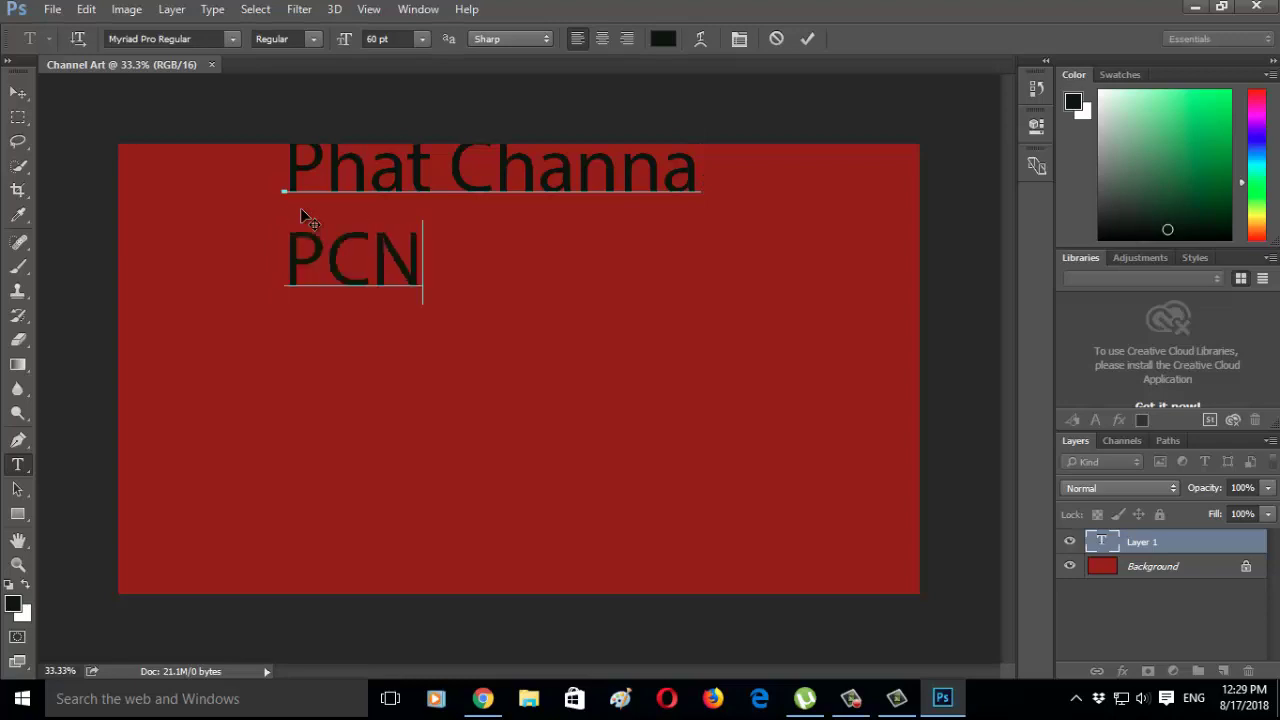
type(" / Pt")
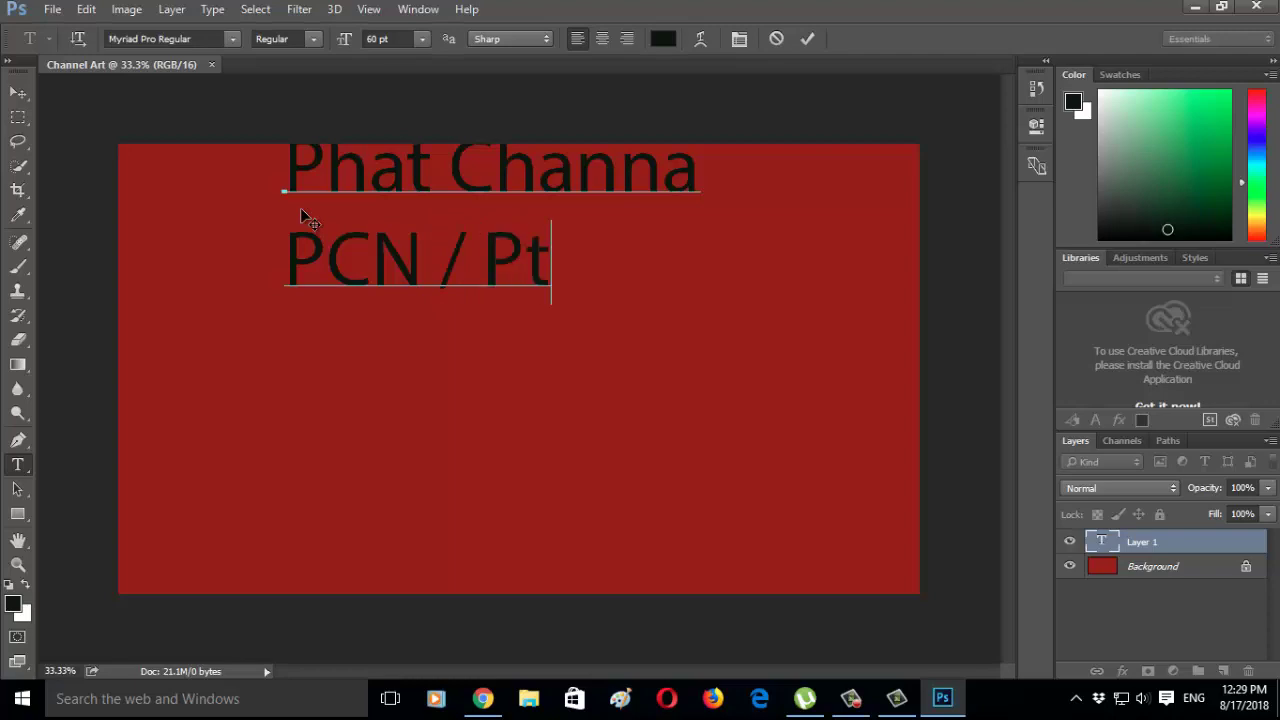
type(" CNN")
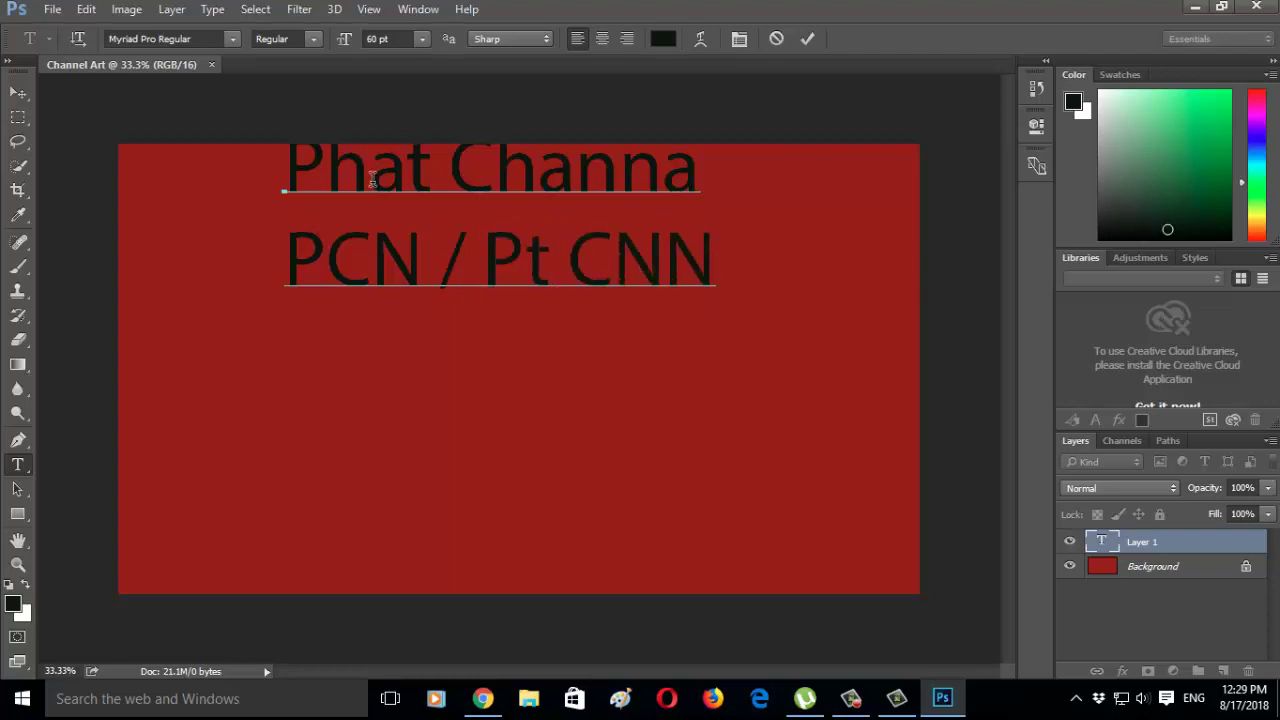
- Drag the title into place near the top and select its text
mouse_move(272, 182)
left_mouse_down()
mouse_move(279, 230)
mouse_move(293, 204)
mouse_move(280, 178)
left_mouse_up()
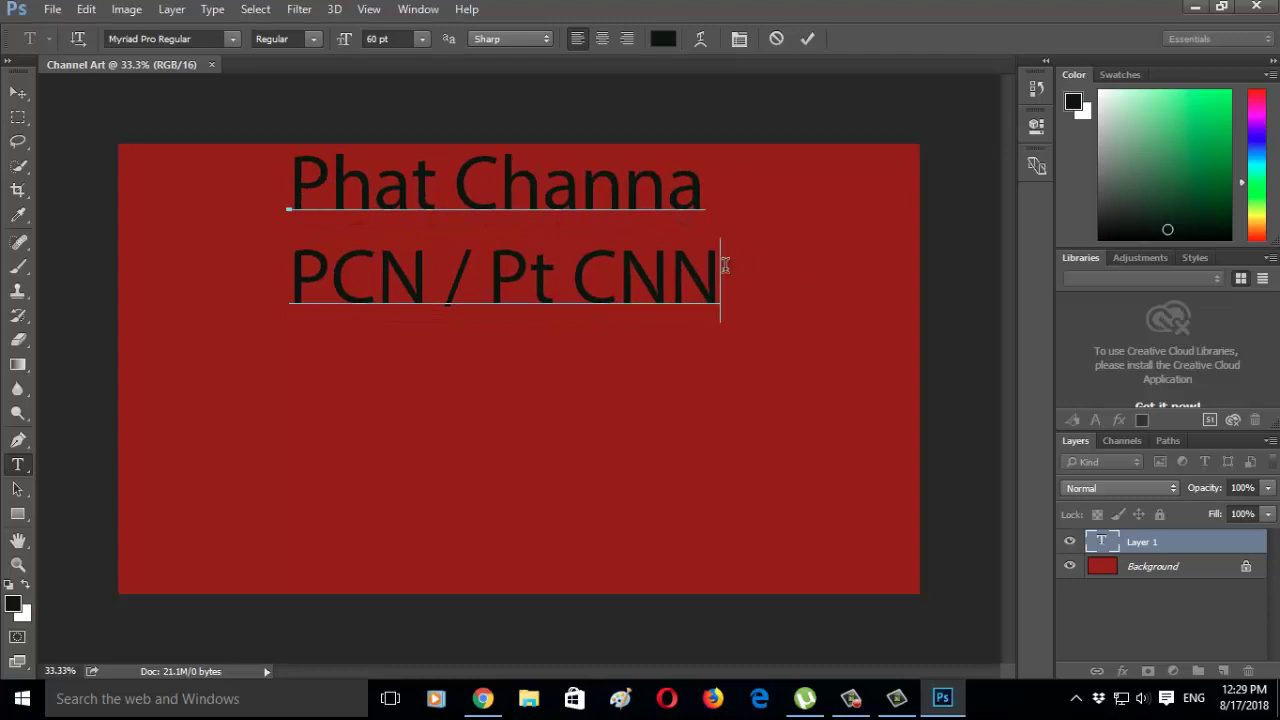
left_click_drag(655, 303, 728, 305)
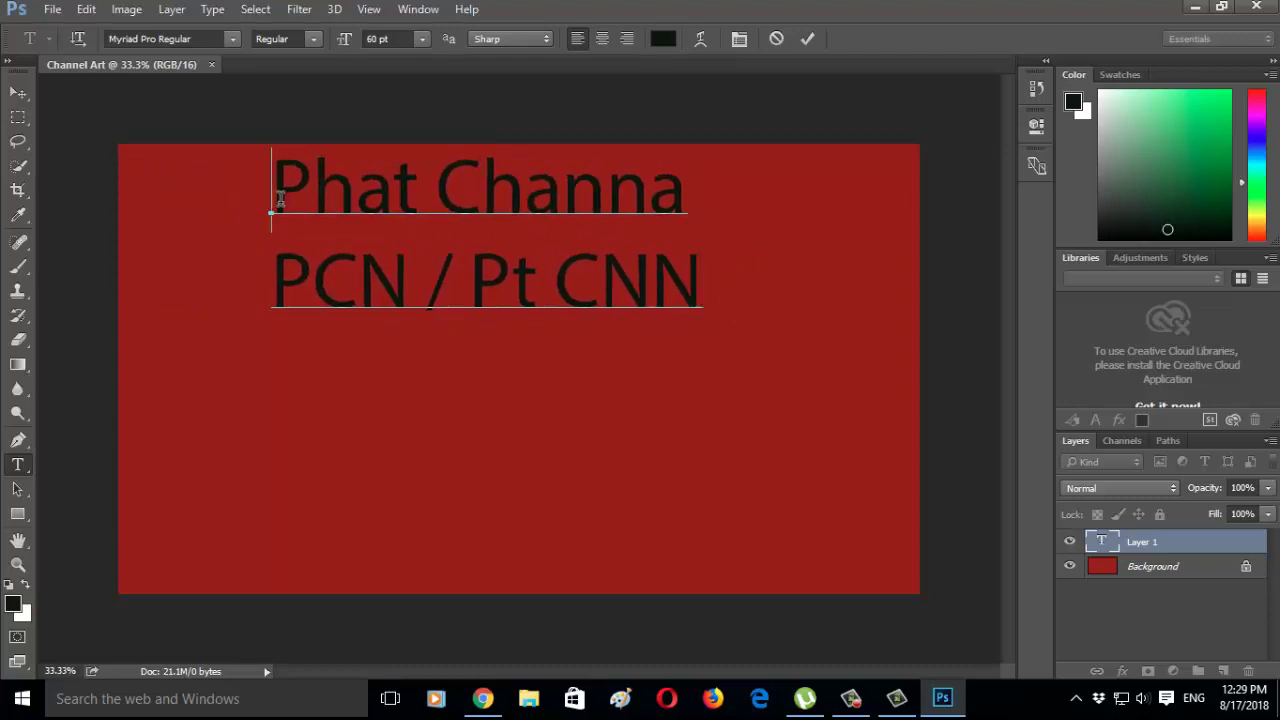
left_click_drag(273, 200, 703, 305)
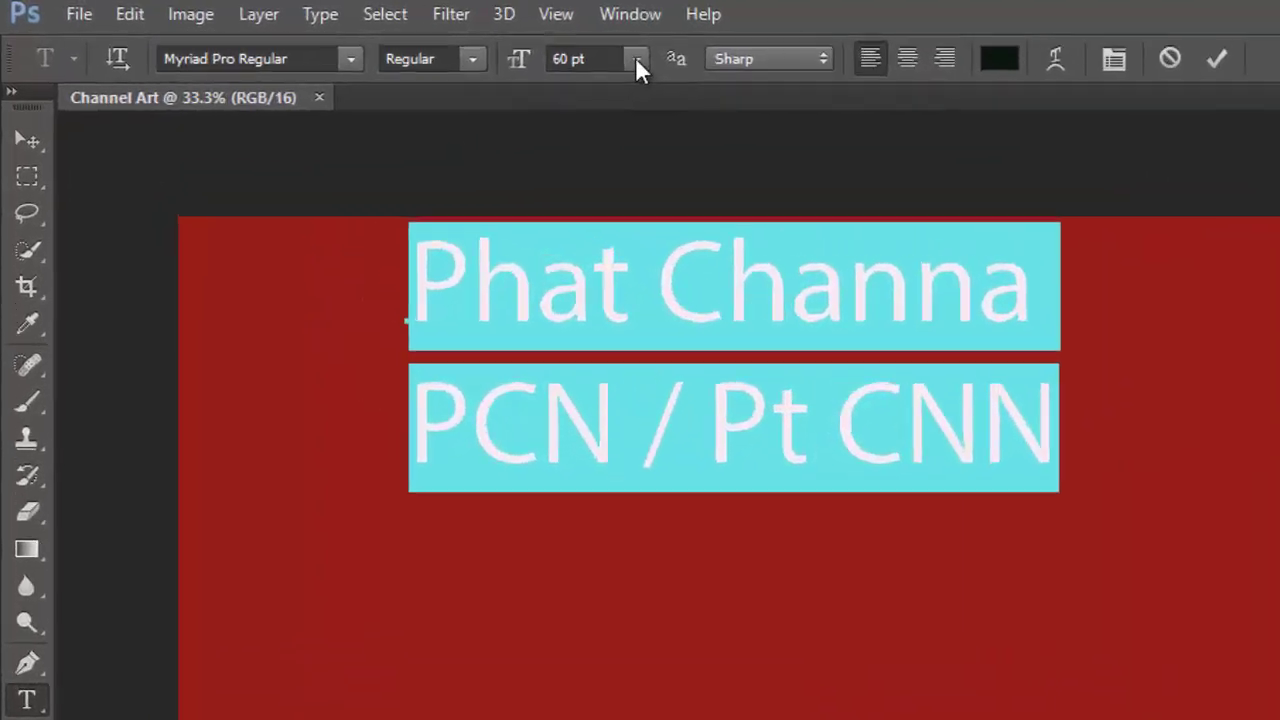
- Set the title text to 48 pt and reselect both lines
left_click(422, 38)
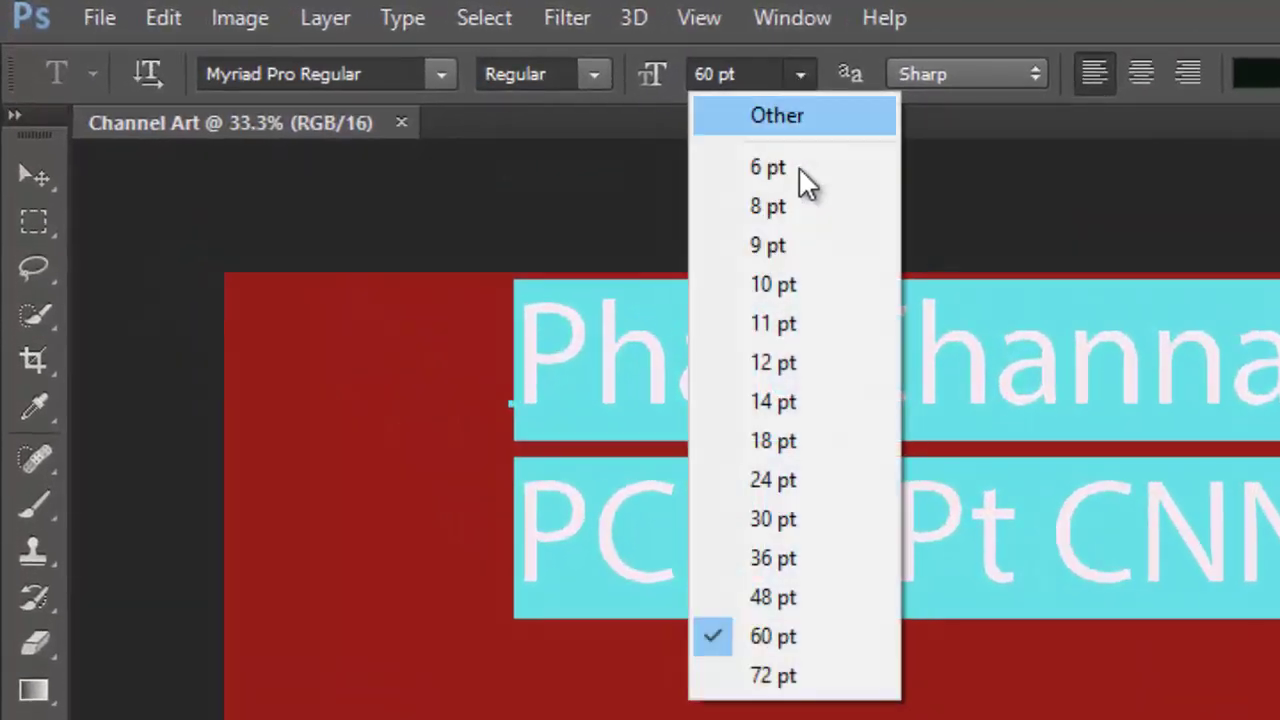
left_click(790, 605)
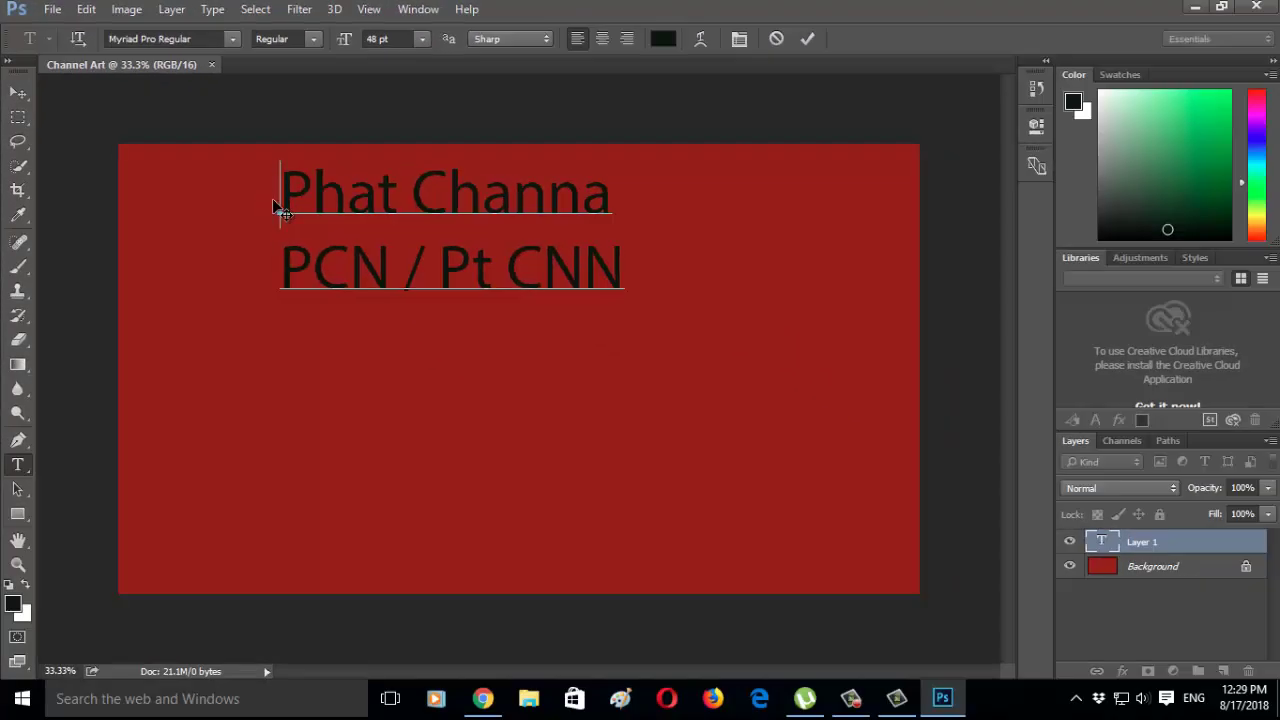
left_click_drag(517, 376, 579, 393)
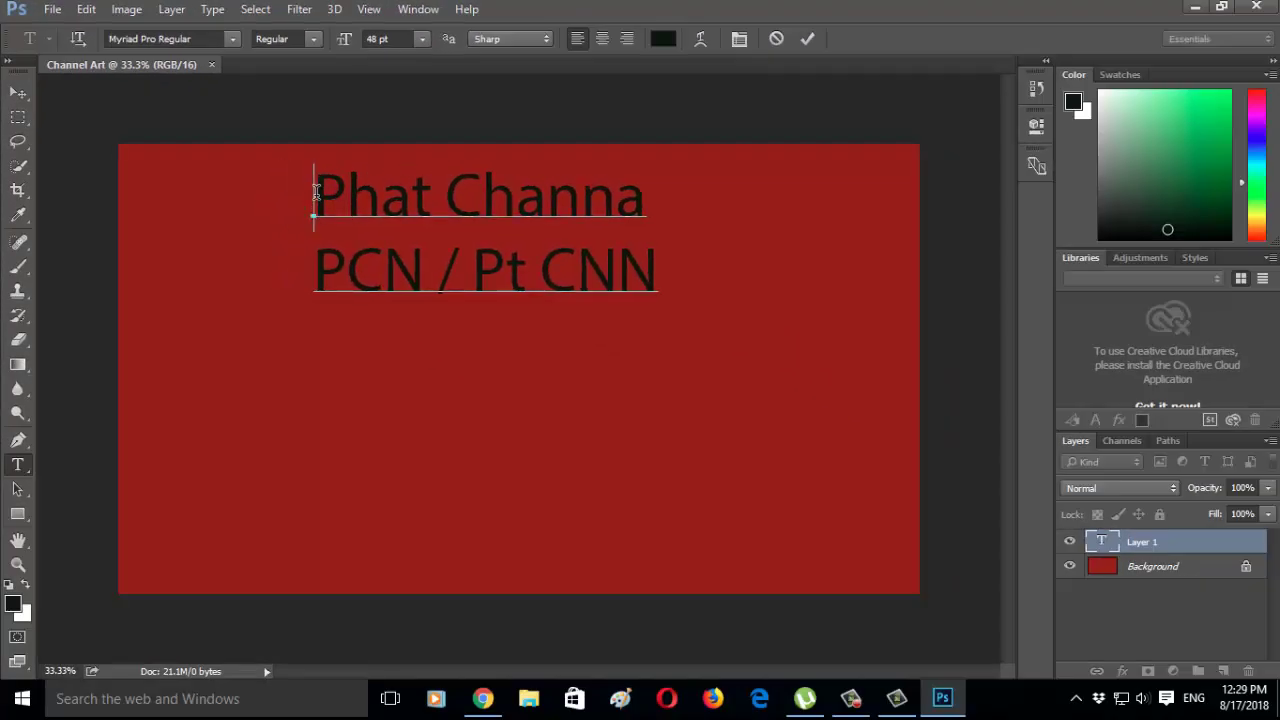
left_click_drag(318, 192, 642, 289)
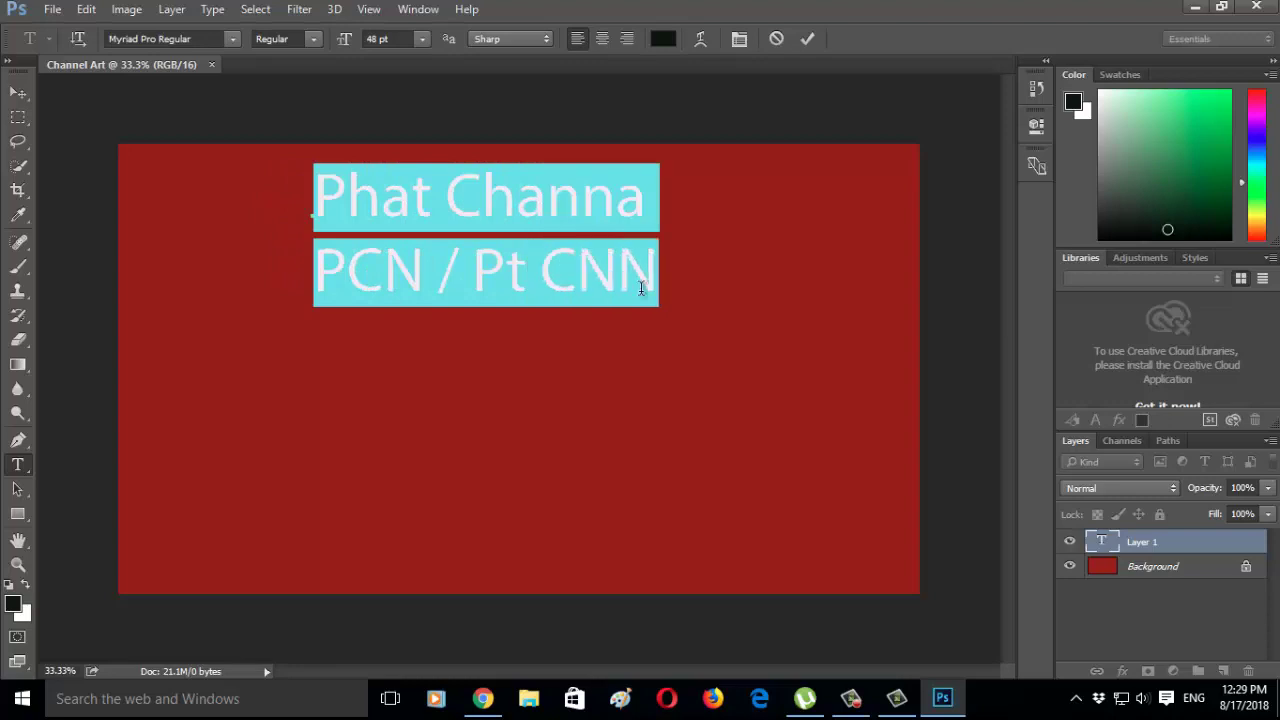
- Try Crisp anti-aliasing and confirm the 48 pt font size
left_click(548, 38)
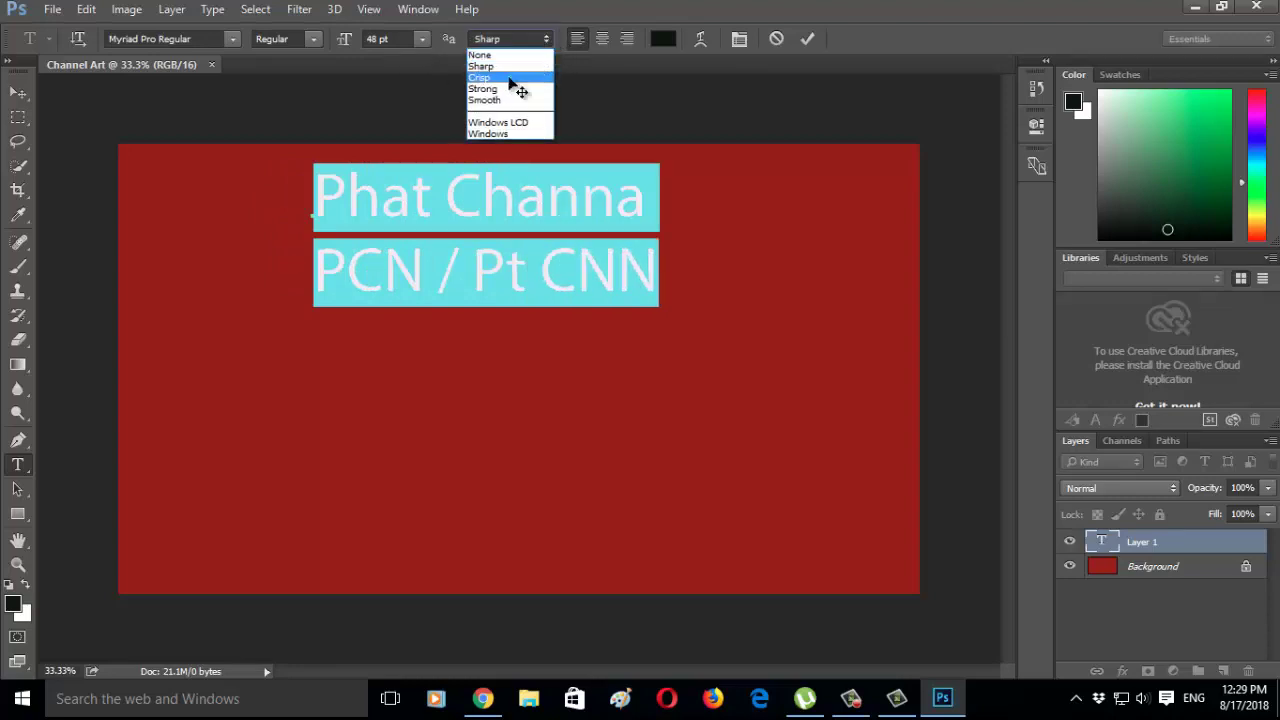
left_click(510, 78)
left_click(549, 38)
left_click(517, 64)
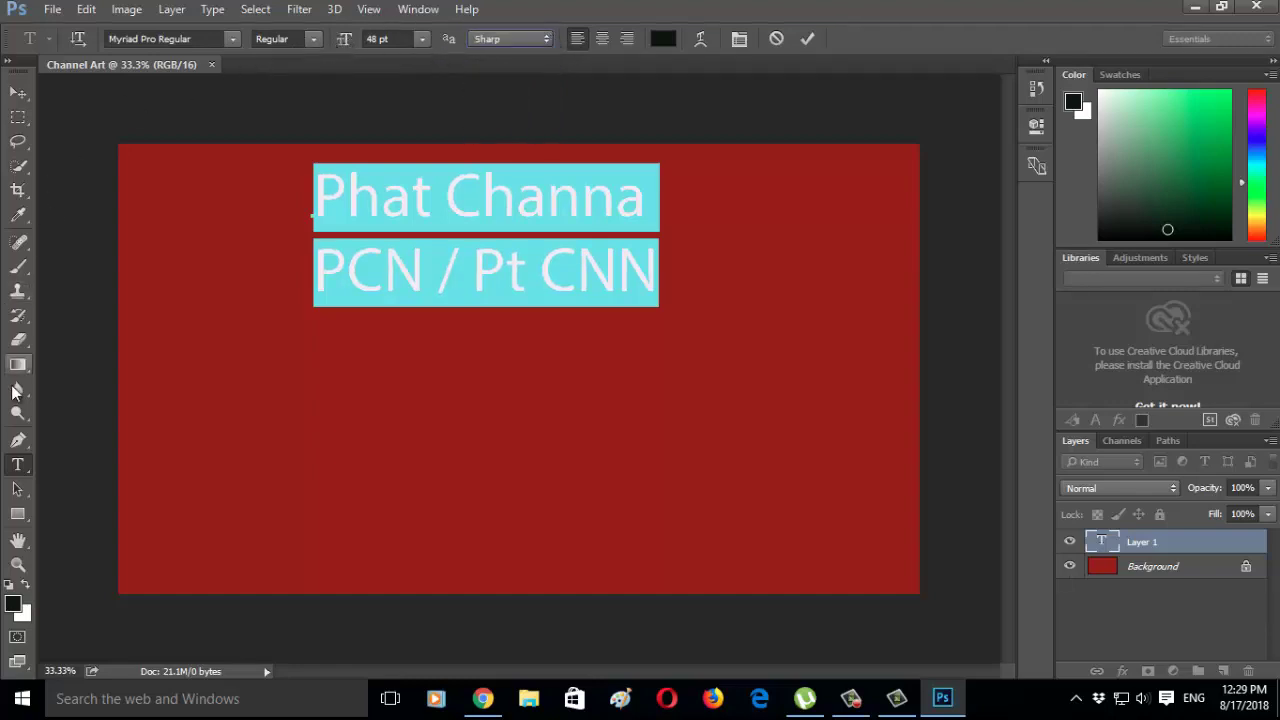
left_click(344, 44)
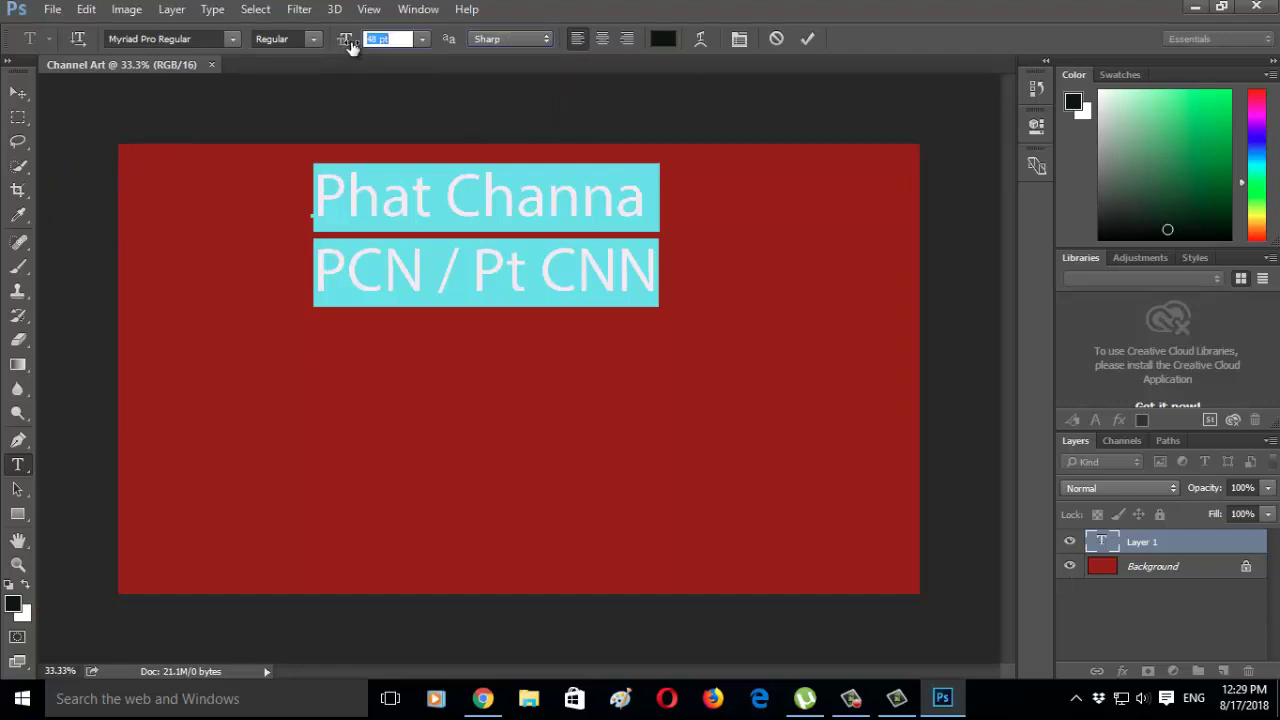
left_click(423, 40)
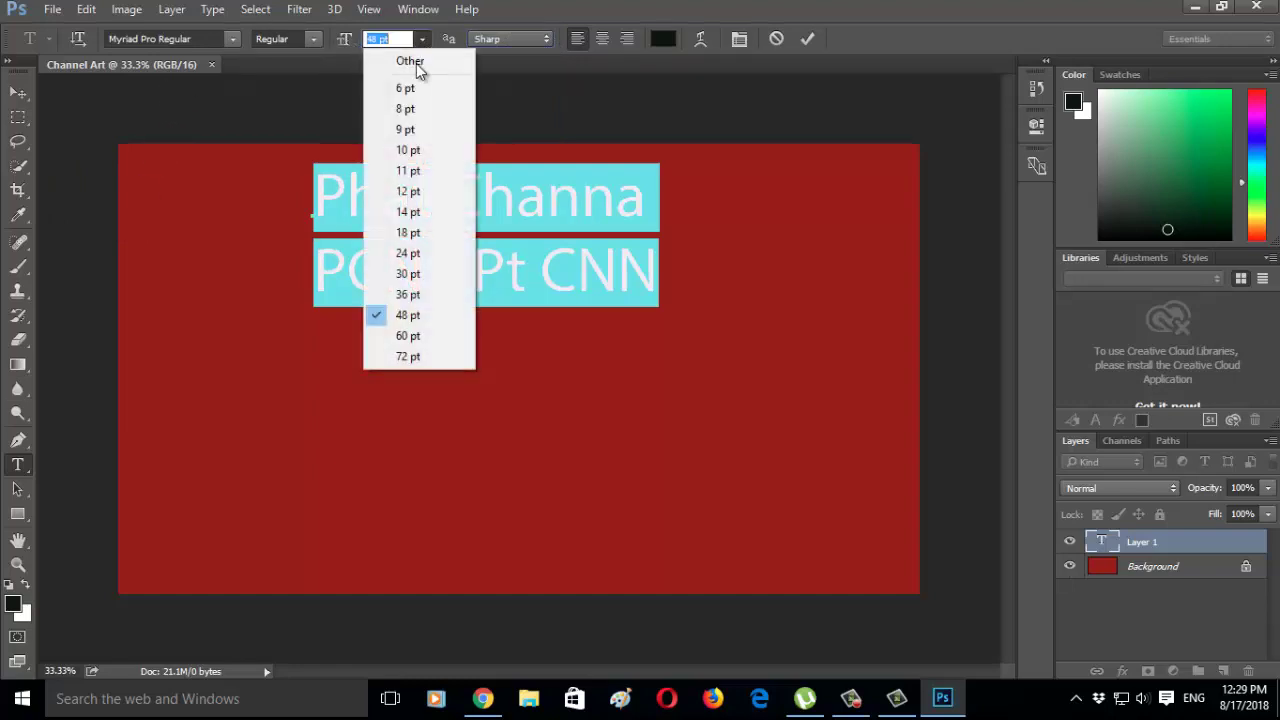
left_click(403, 313)
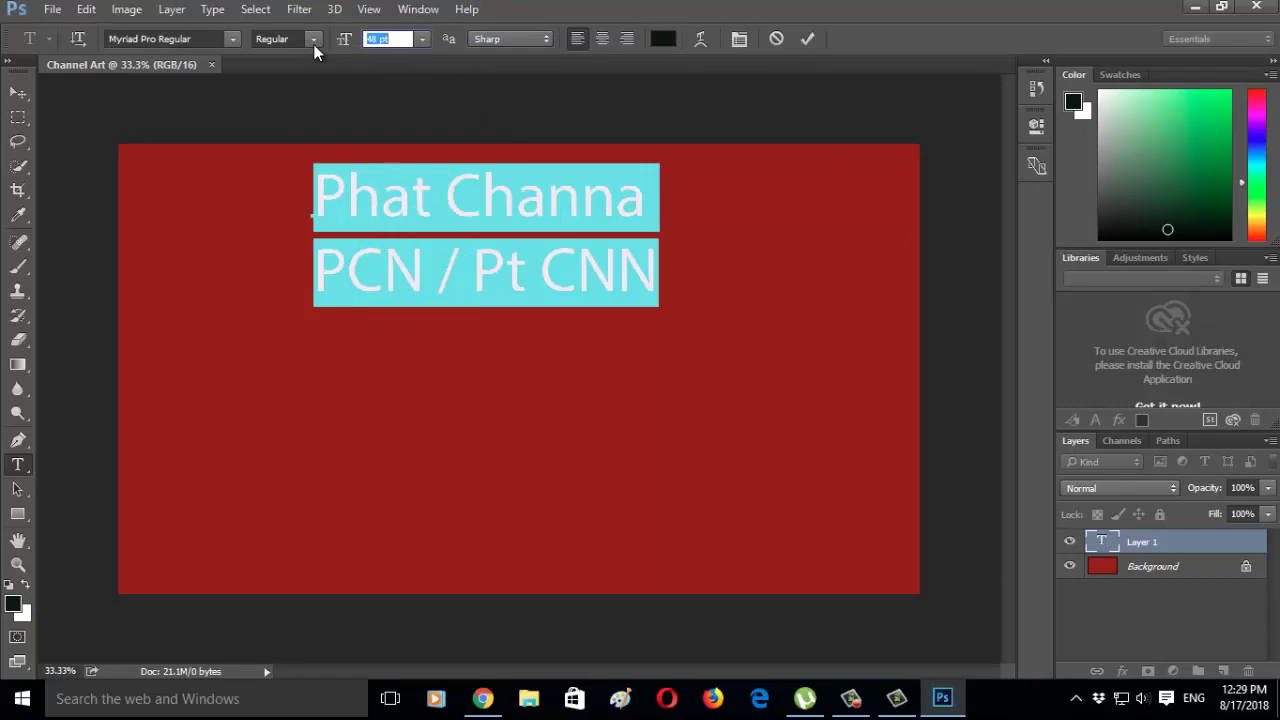
- Try center and right alignment, then return the title to left alignment
left_click(601, 40)
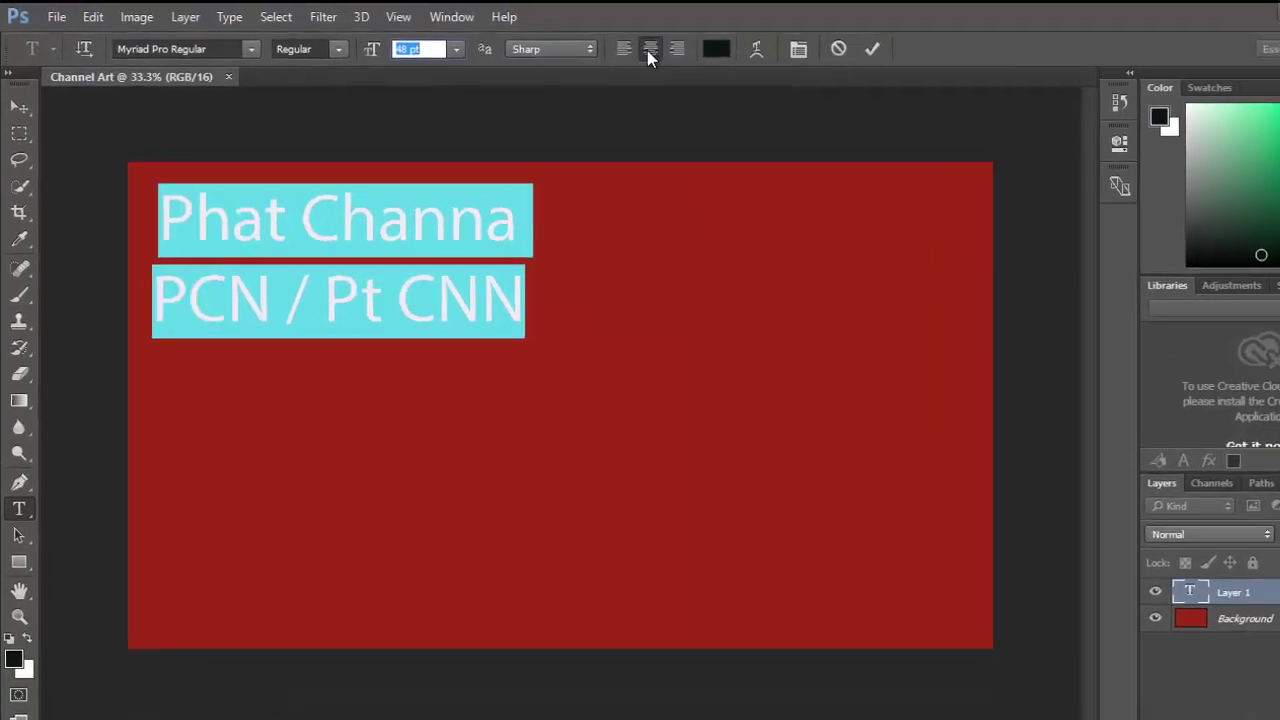
left_click(579, 40)
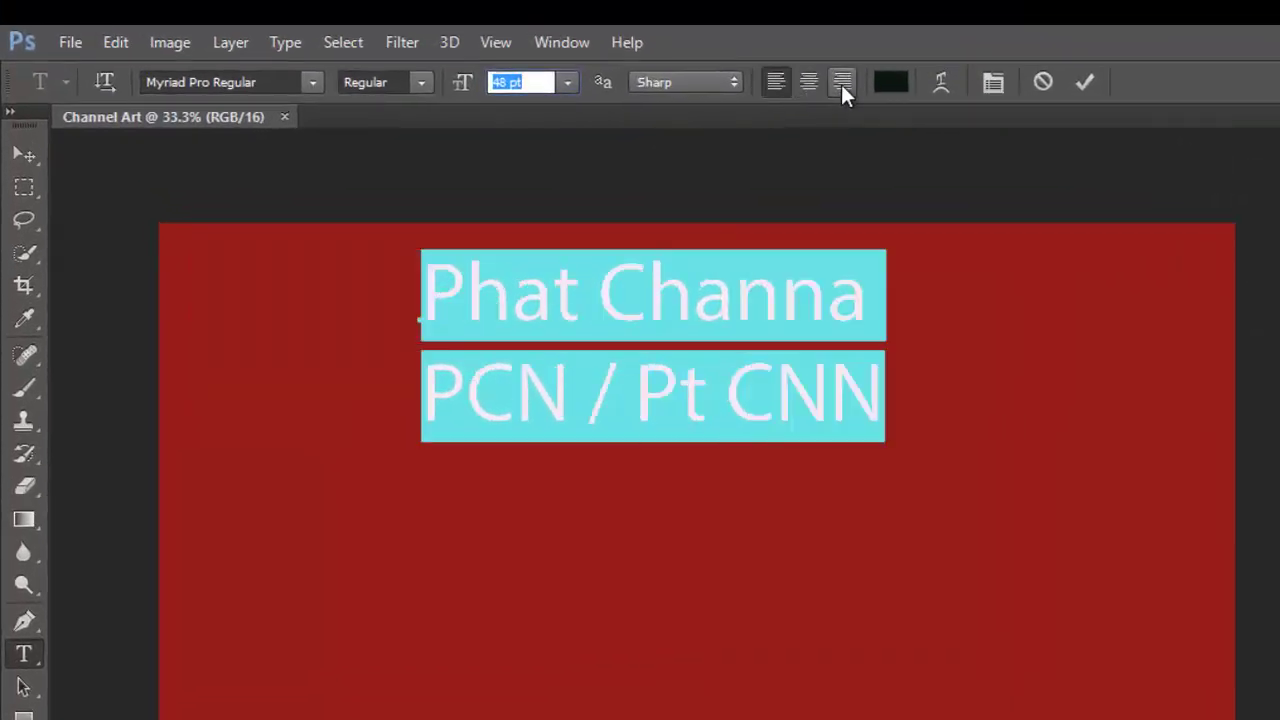
left_click(842, 83)
left_click(777, 84)
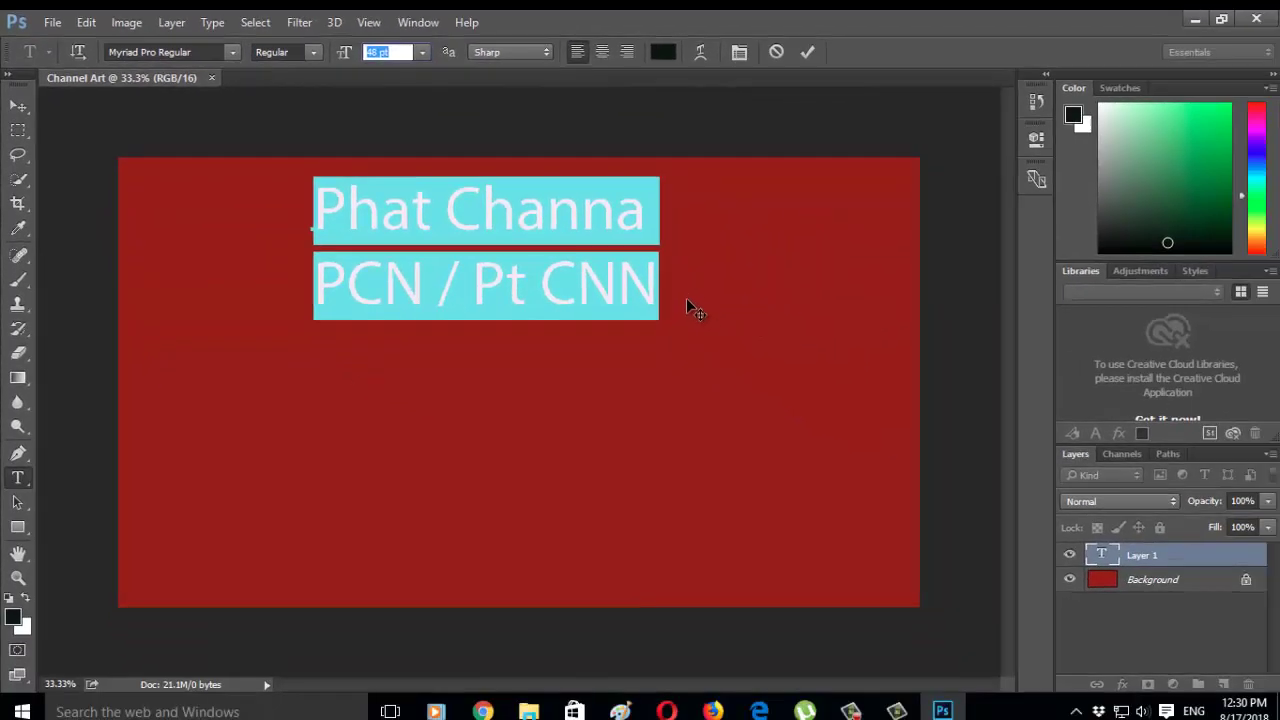
left_click(652, 285)
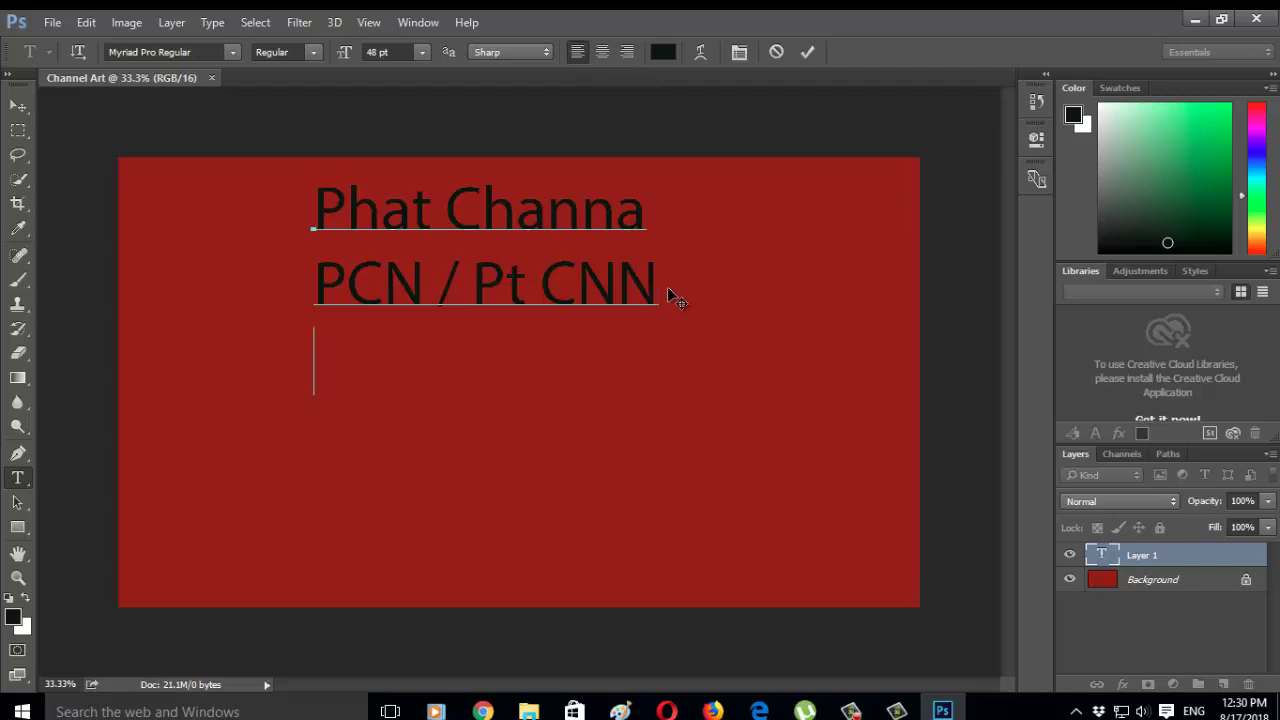
- Commit the title text by switching to the Marquee tool
left_click(50, 22)
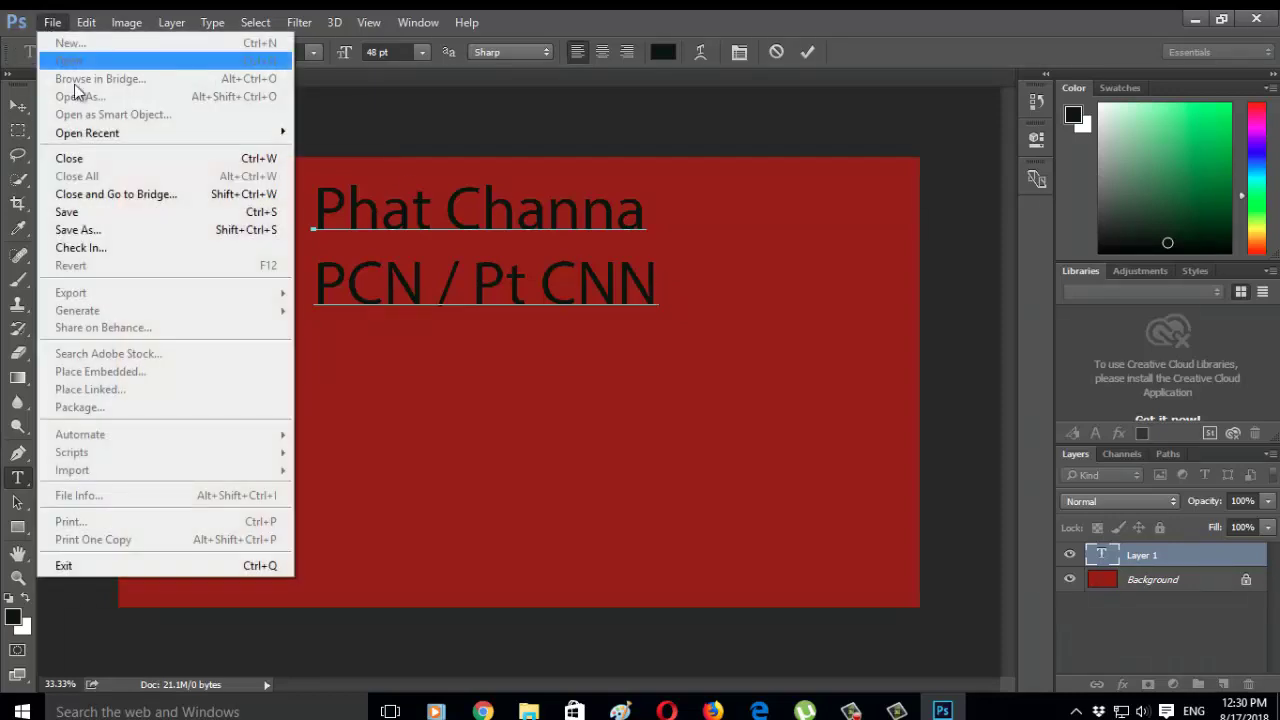
key("Return")
left_click(527, 138)
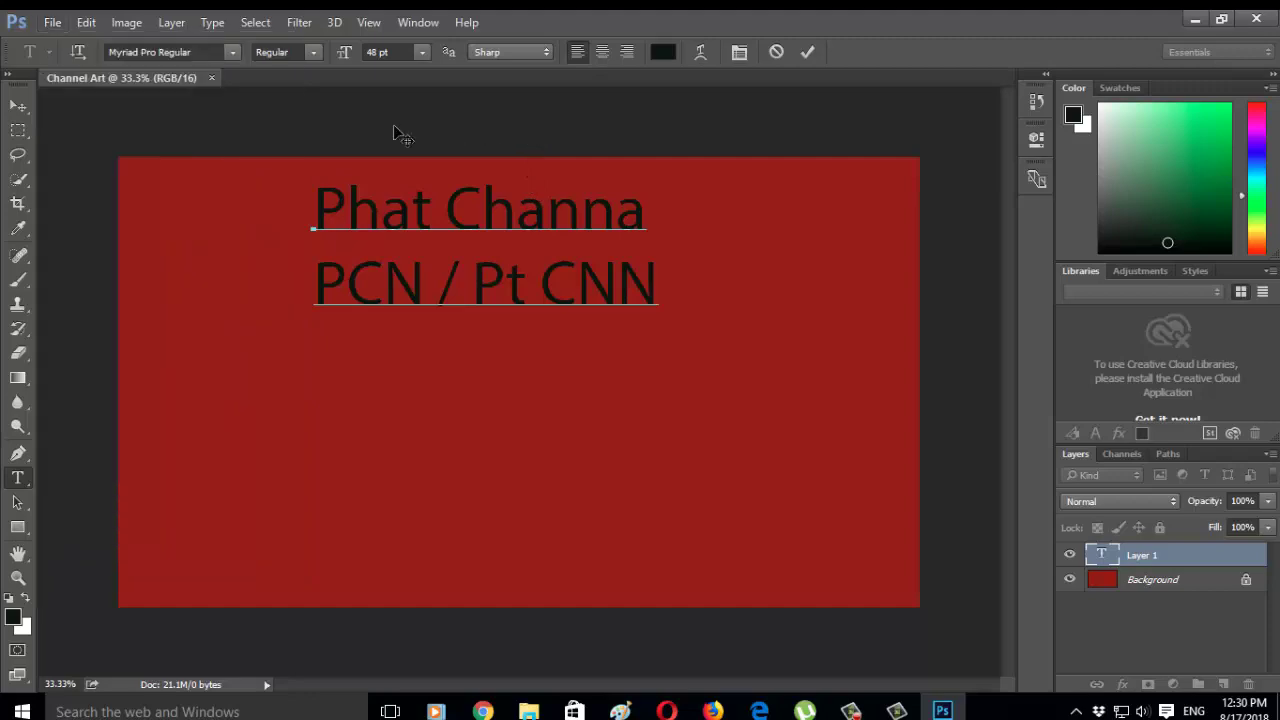
left_click(17, 130)
- Open youtube.jpg from Desktop\Video as a new document
left_click(52, 22)
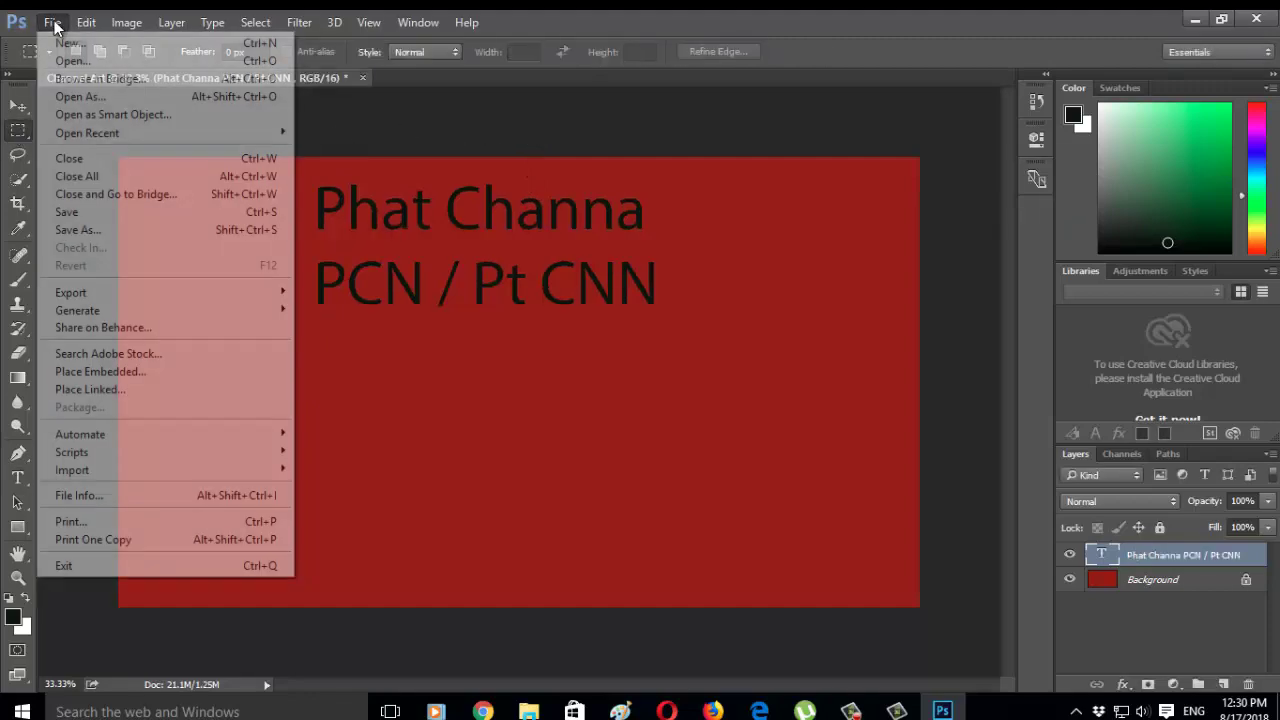
left_click(90, 54)
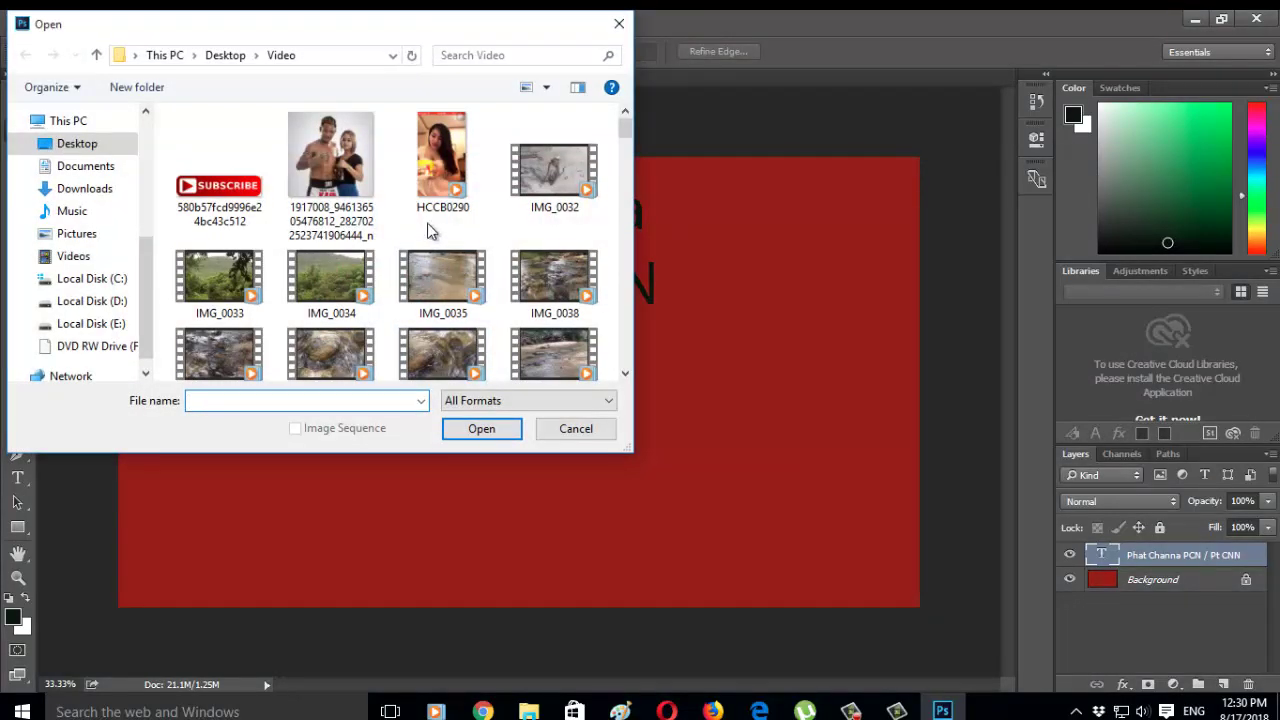
scroll(471, 263, "down", 15)
scroll(473, 264, "down", 10)
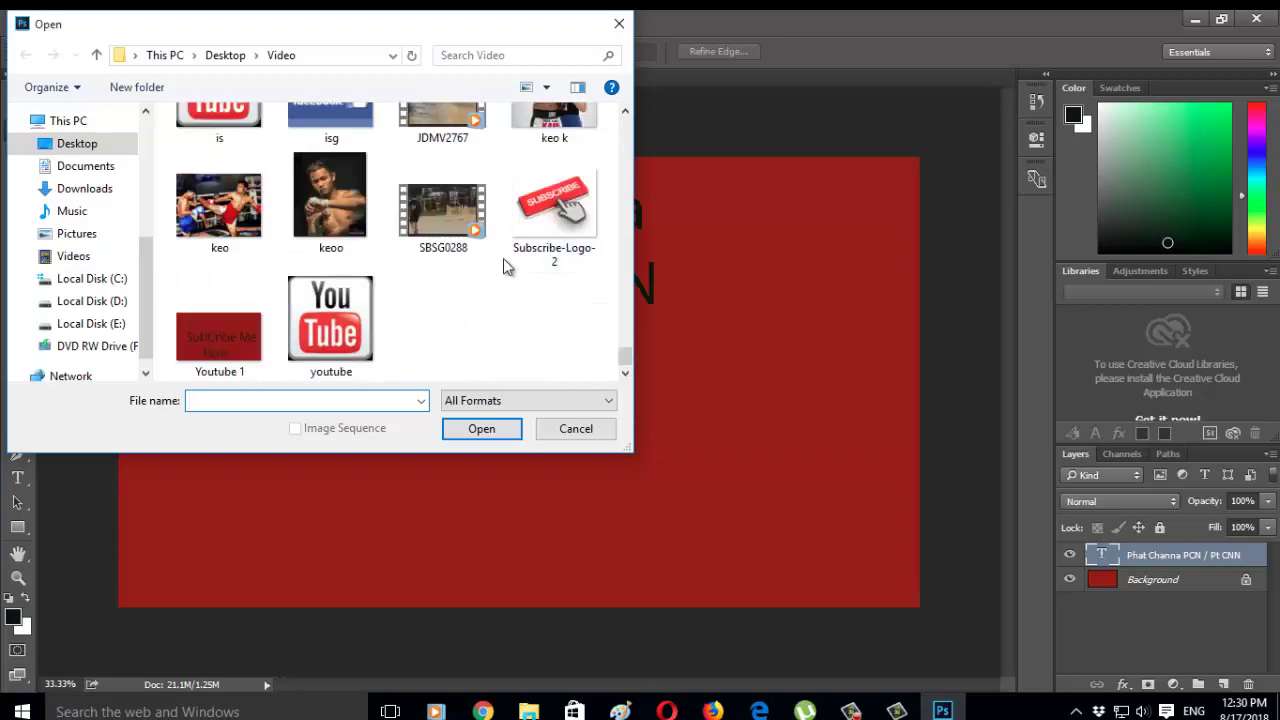
double_click(352, 312)
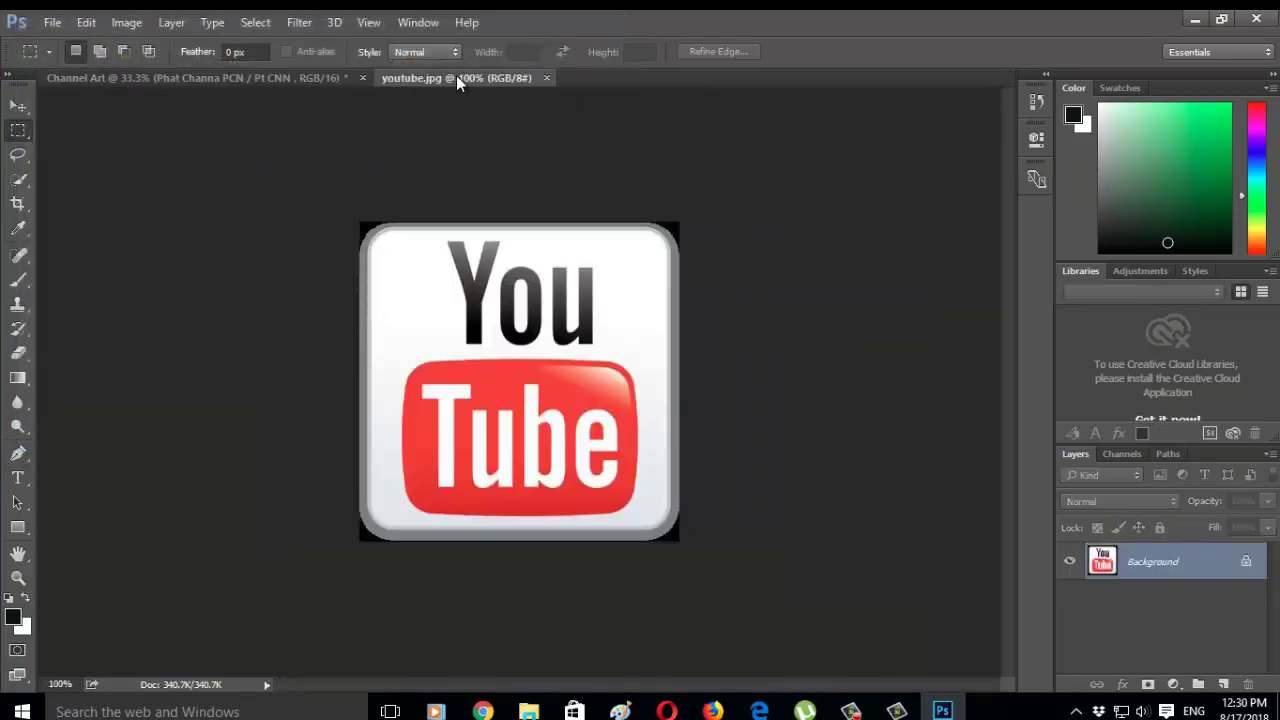
- Move the selected YouTube logo into Channel Art, close youtube.jpg, and nudge the logo up-right
left_click_drag(456, 75, 835, 291)
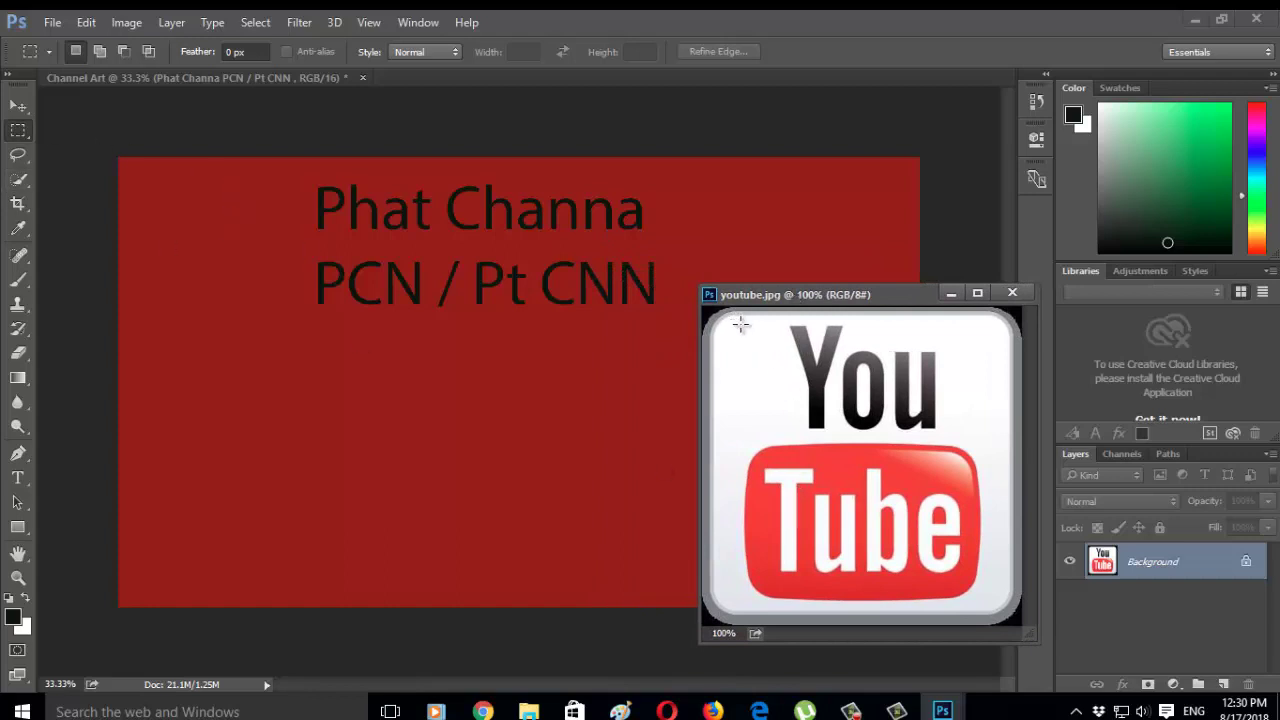
left_click_drag(740, 318, 998, 602)
left_click(17, 105)
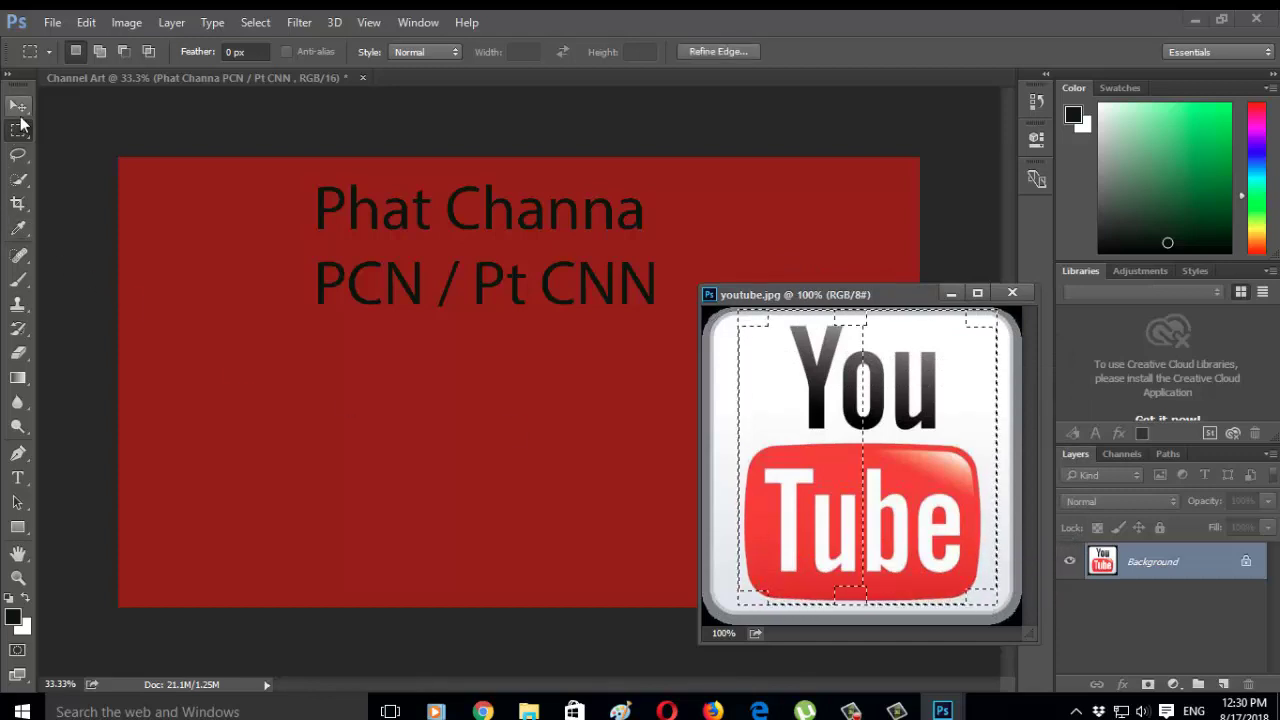
left_click_drag(886, 471, 426, 449)
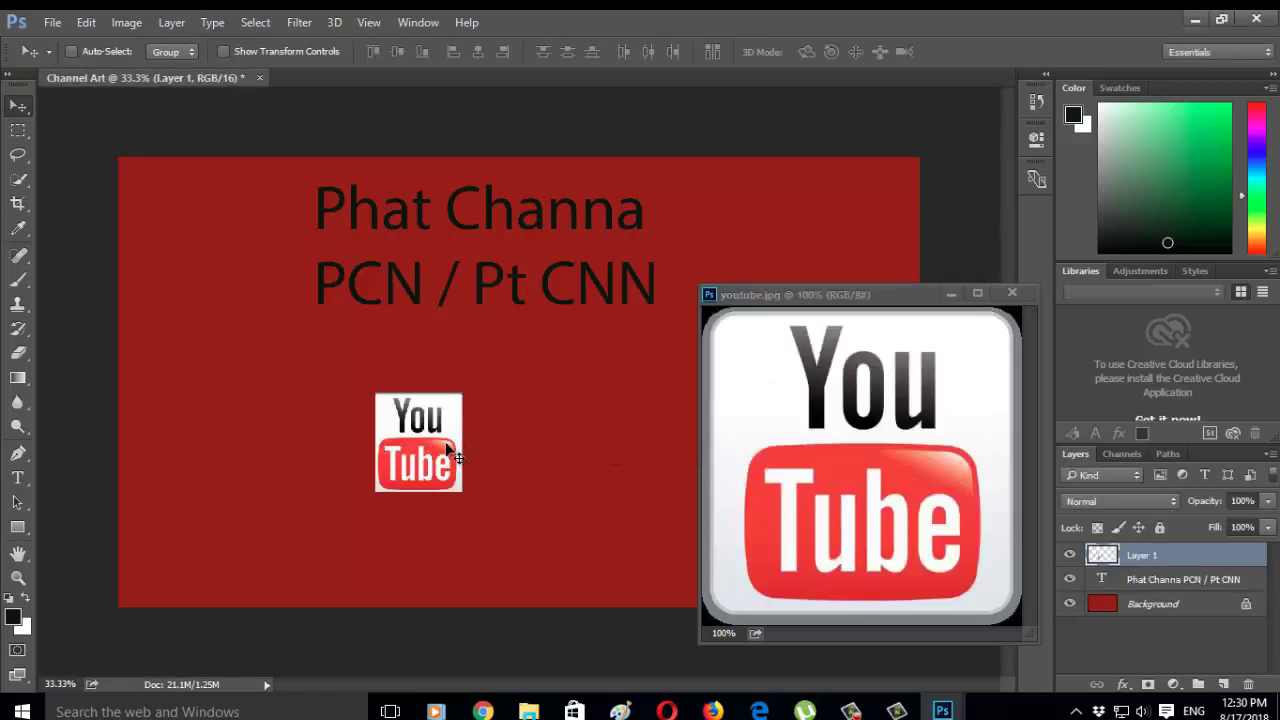
left_click(1012, 294)
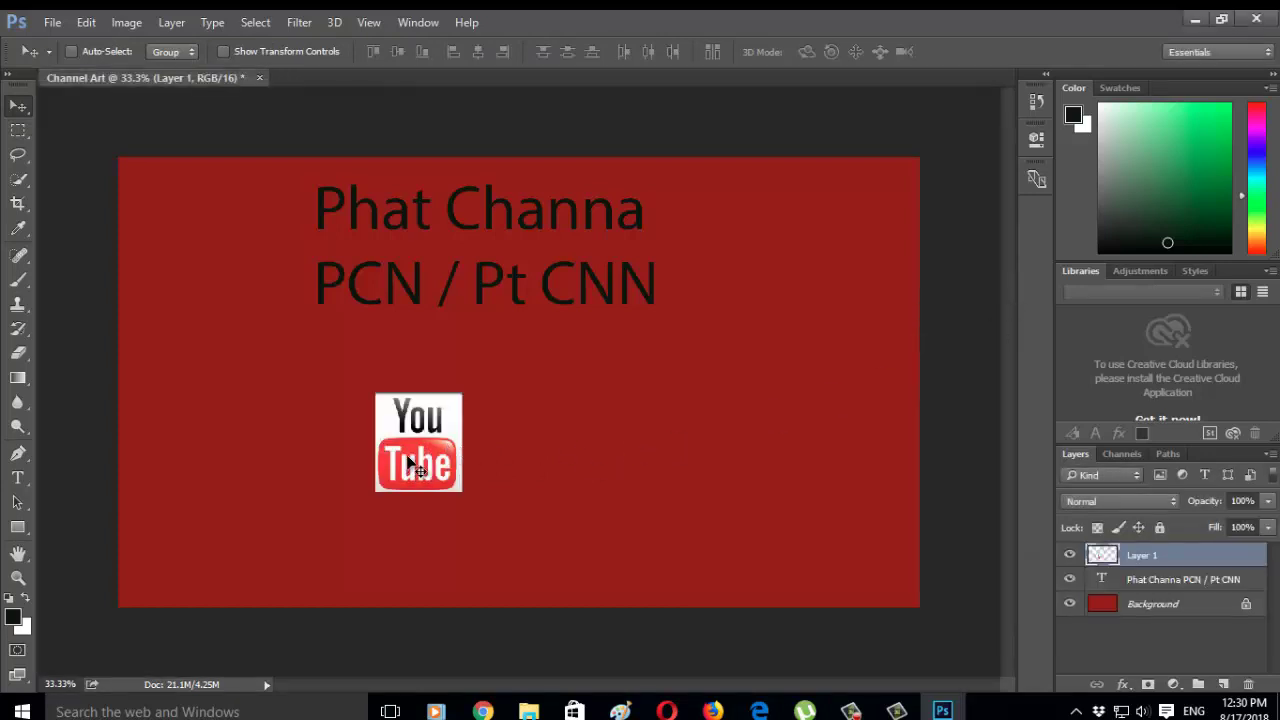
left_click_drag(415, 457, 497, 424)
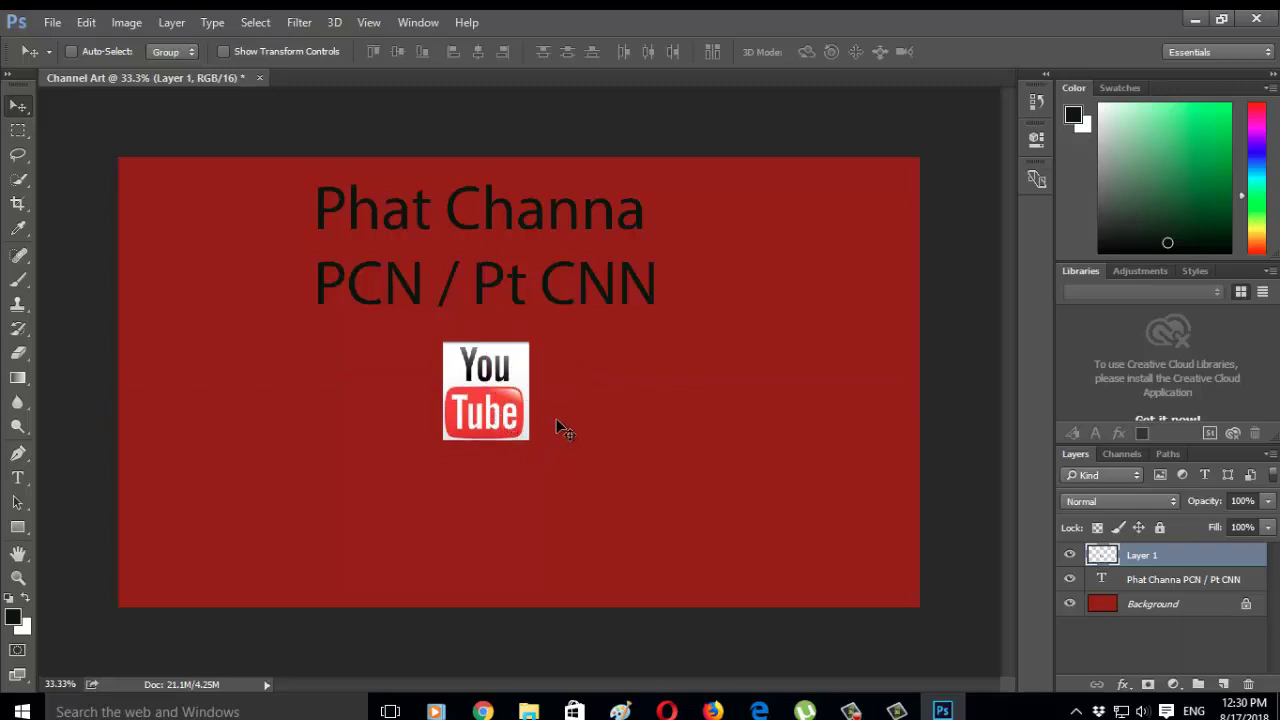
- Check the layers under the logo and move Layer 1 to the banner's upper right
right_click(478, 410)
right_click(478, 410)
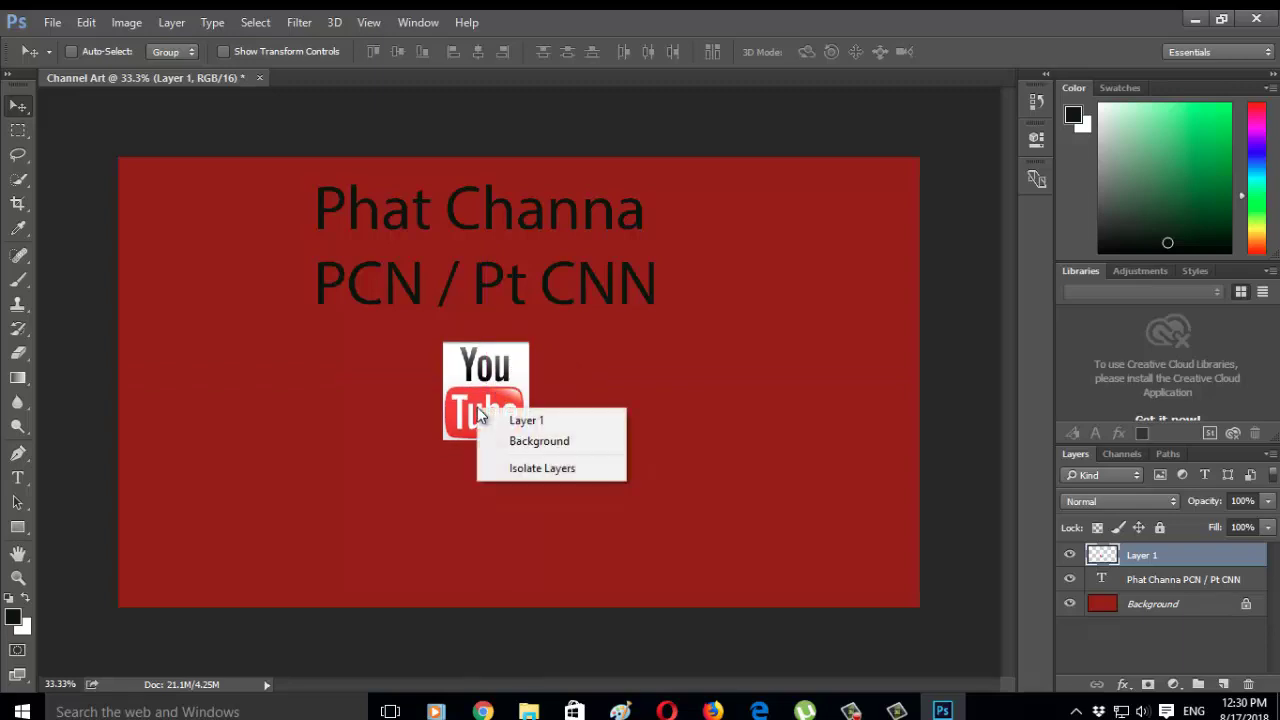
left_click(478, 410)
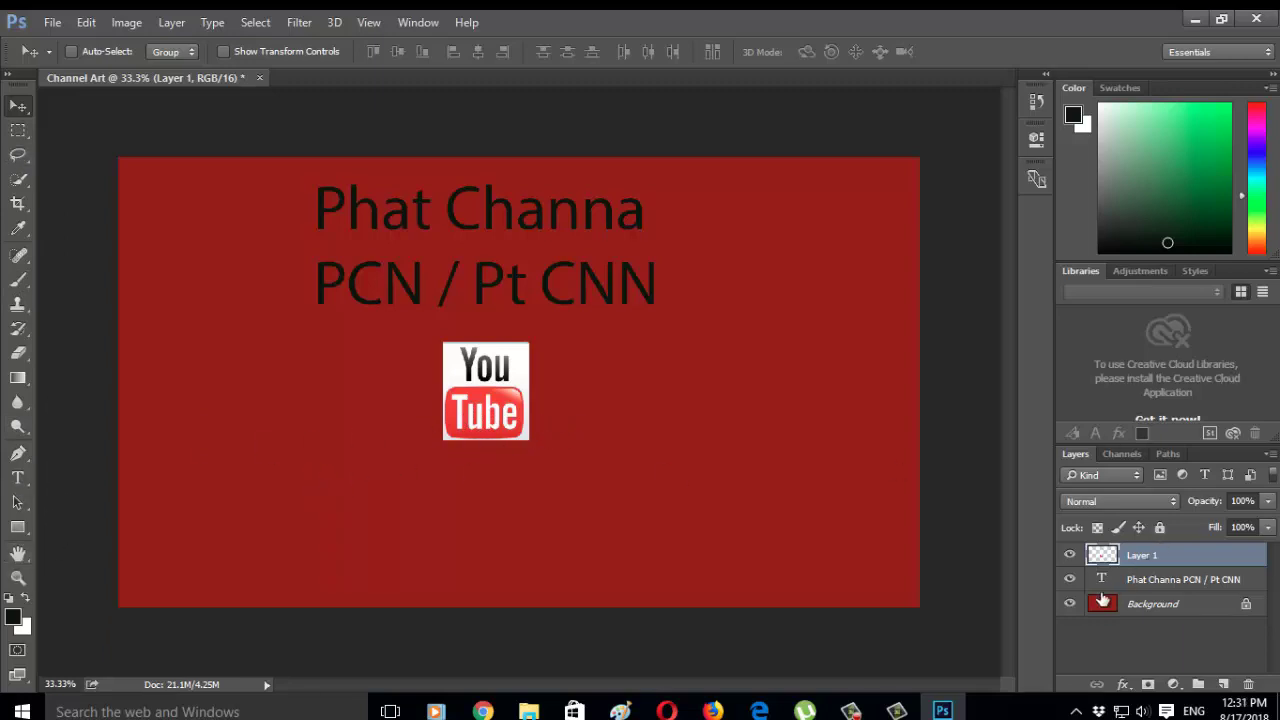
left_click_drag(484, 398, 772, 253)
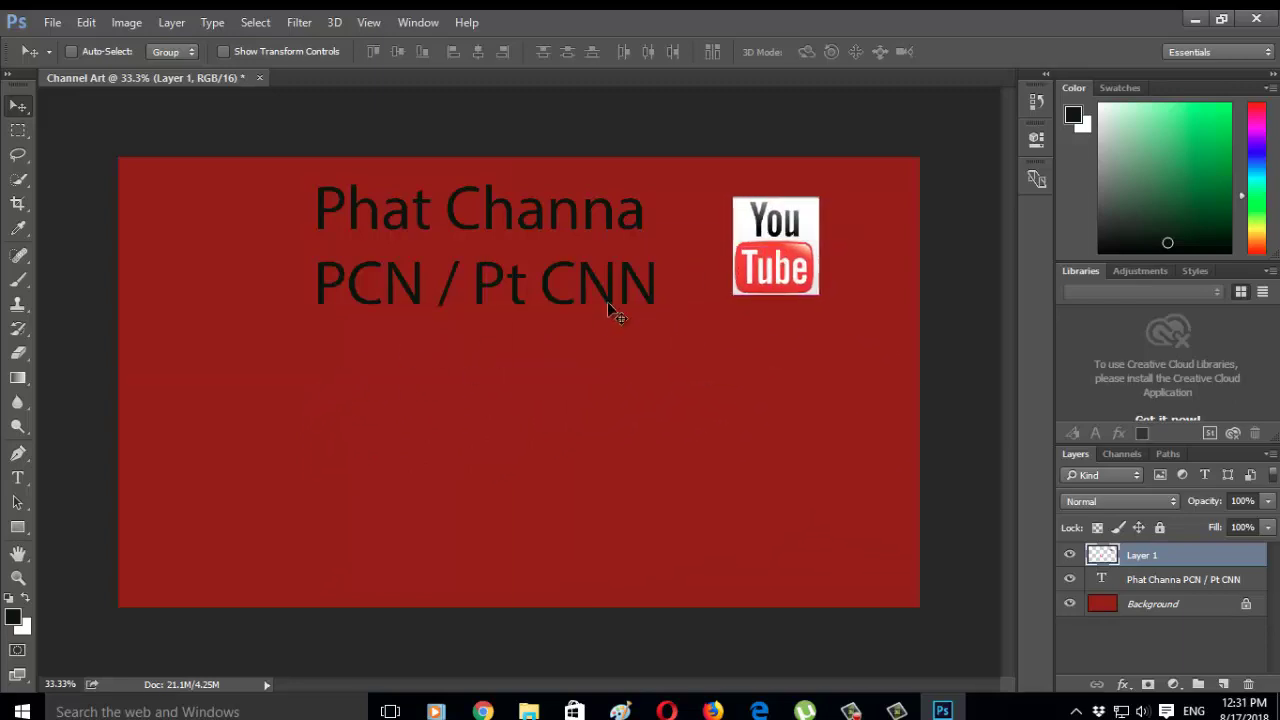
left_click(18, 479)
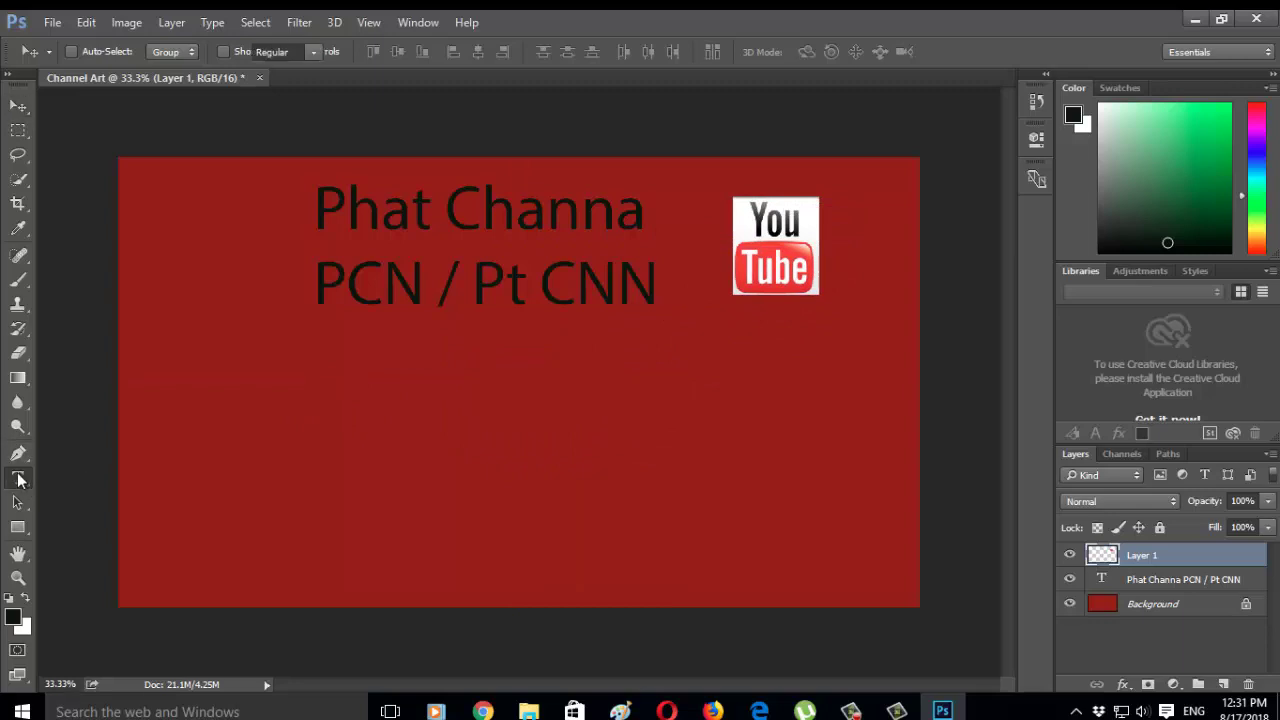
- Add the text 'Subcribe Me Now' below the title and shift it slightly right
left_click(228, 420)
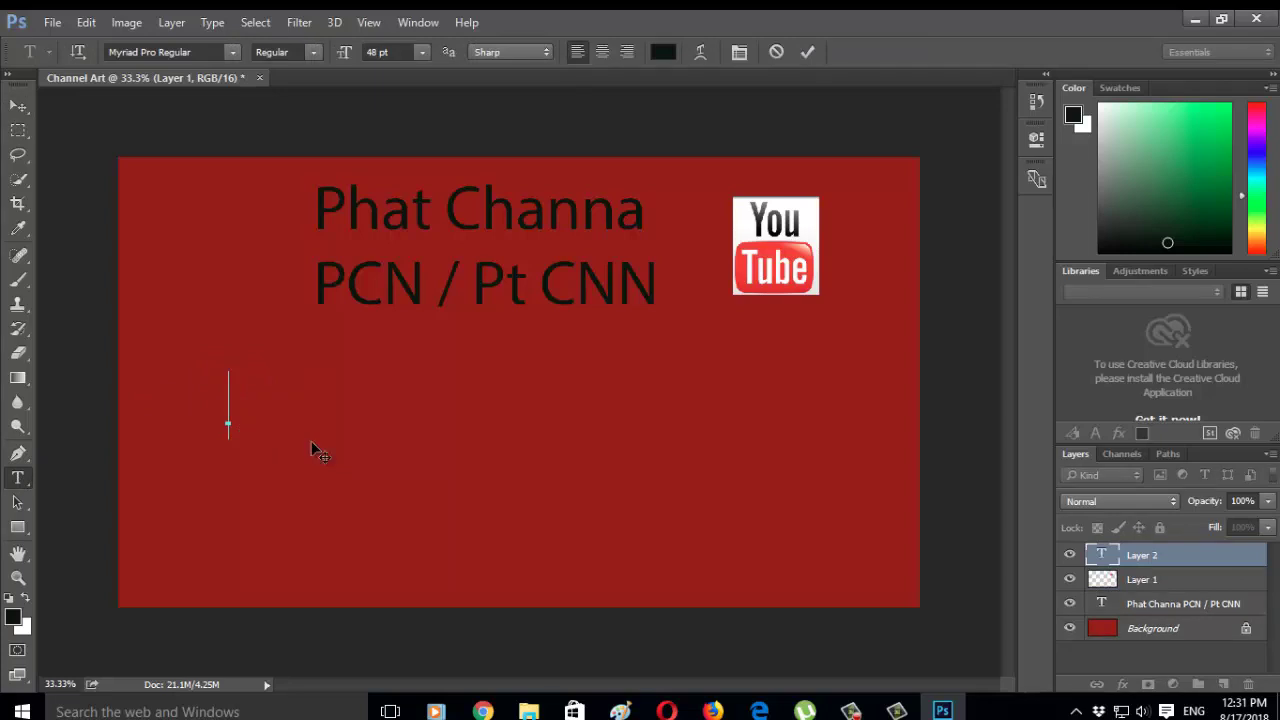
type("Subc")
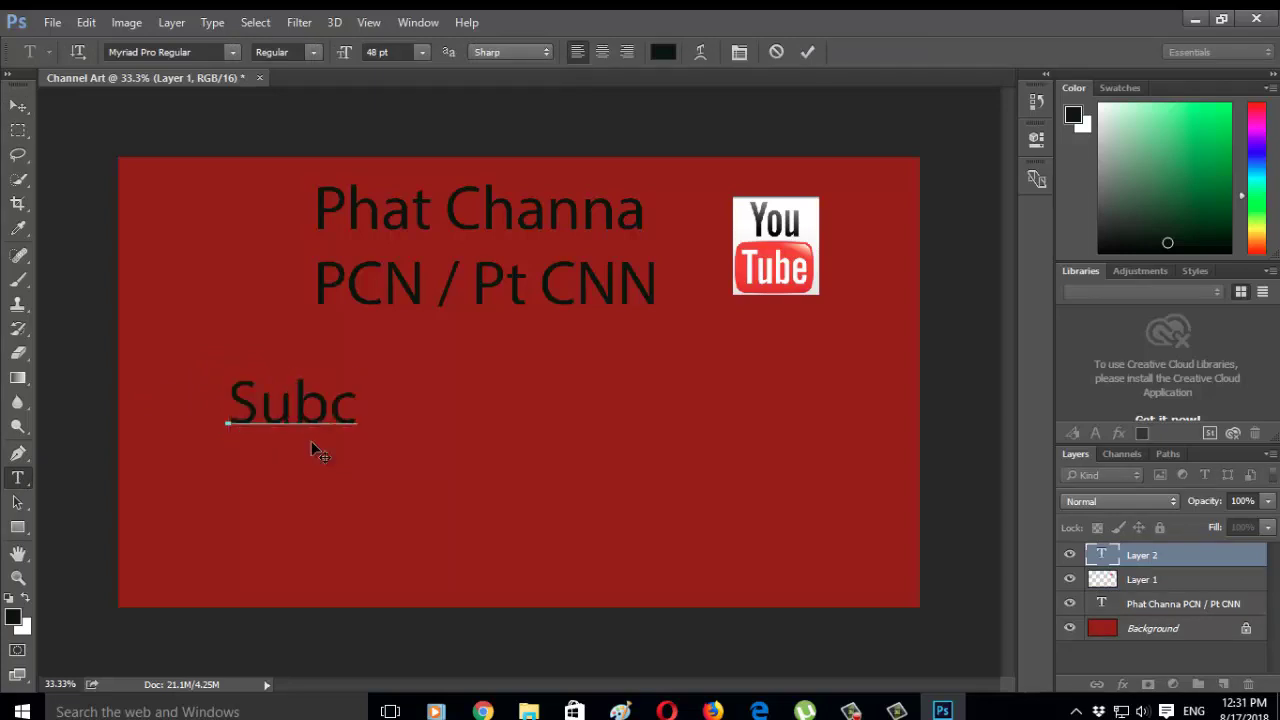
type("ribe  ")
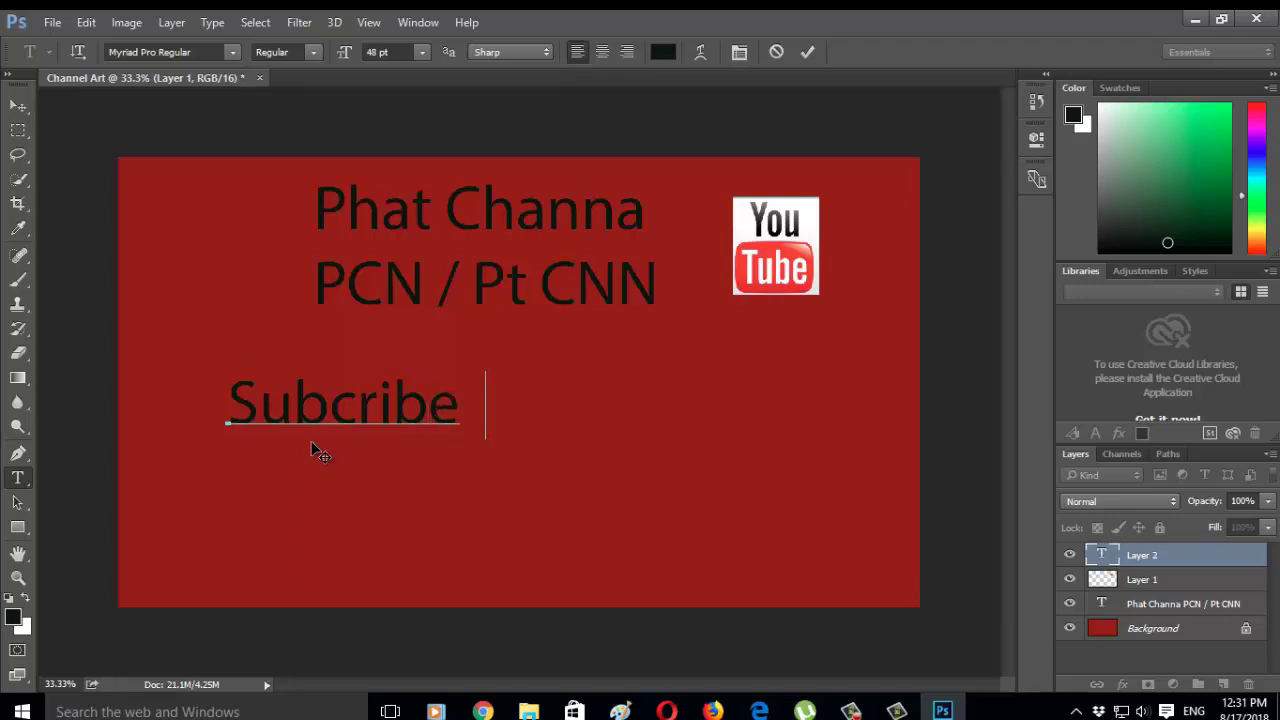
type("Me ")
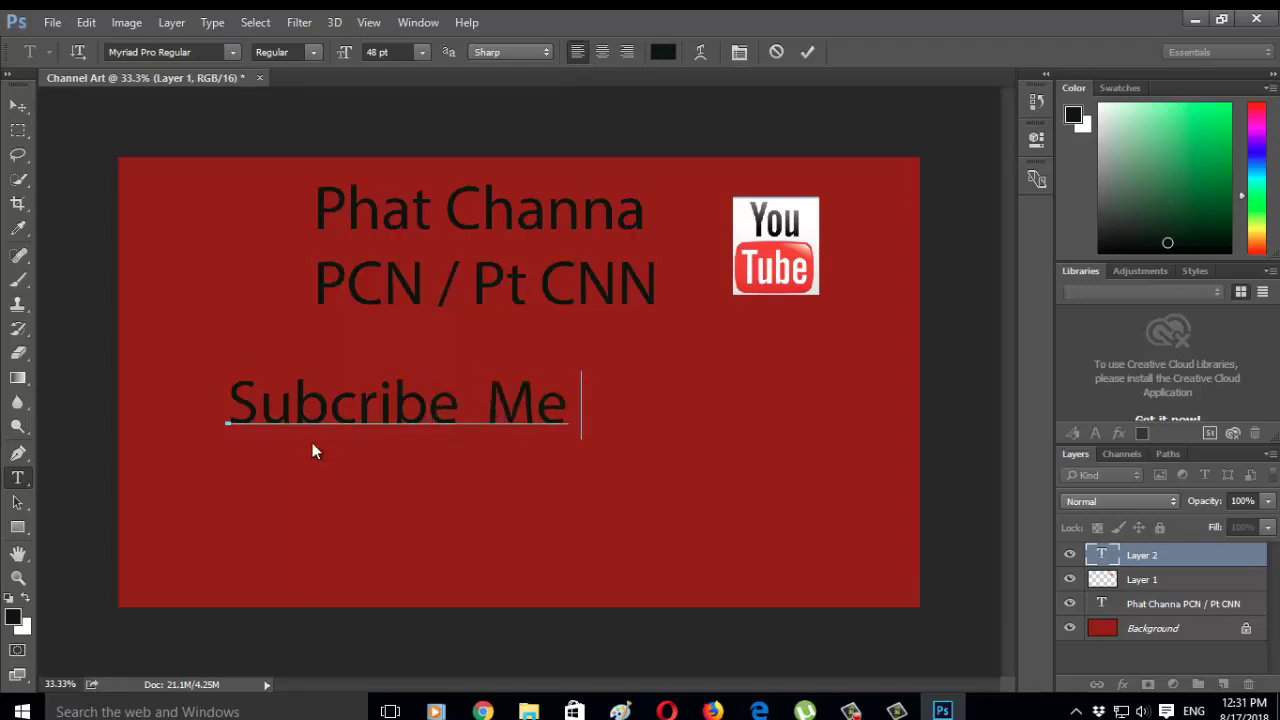
type("Now")
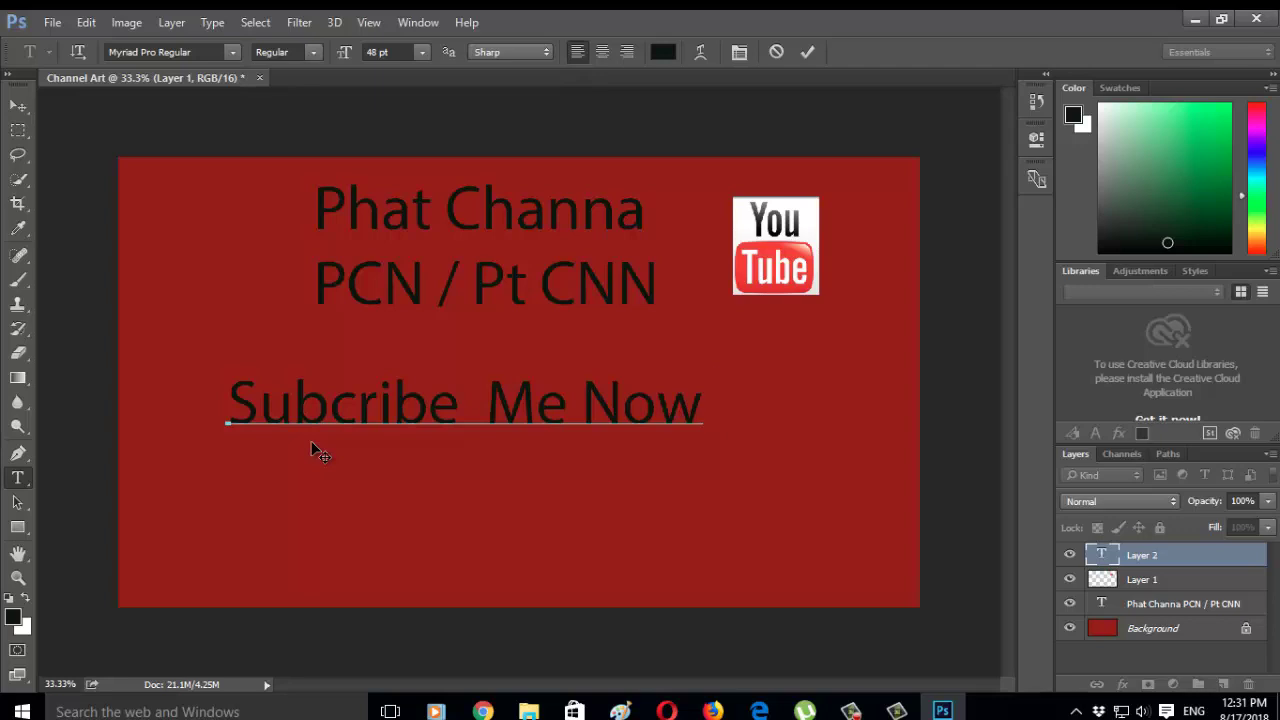
left_click(226, 399)
left_click_drag(218, 402, 271, 408)
left_click(276, 412)
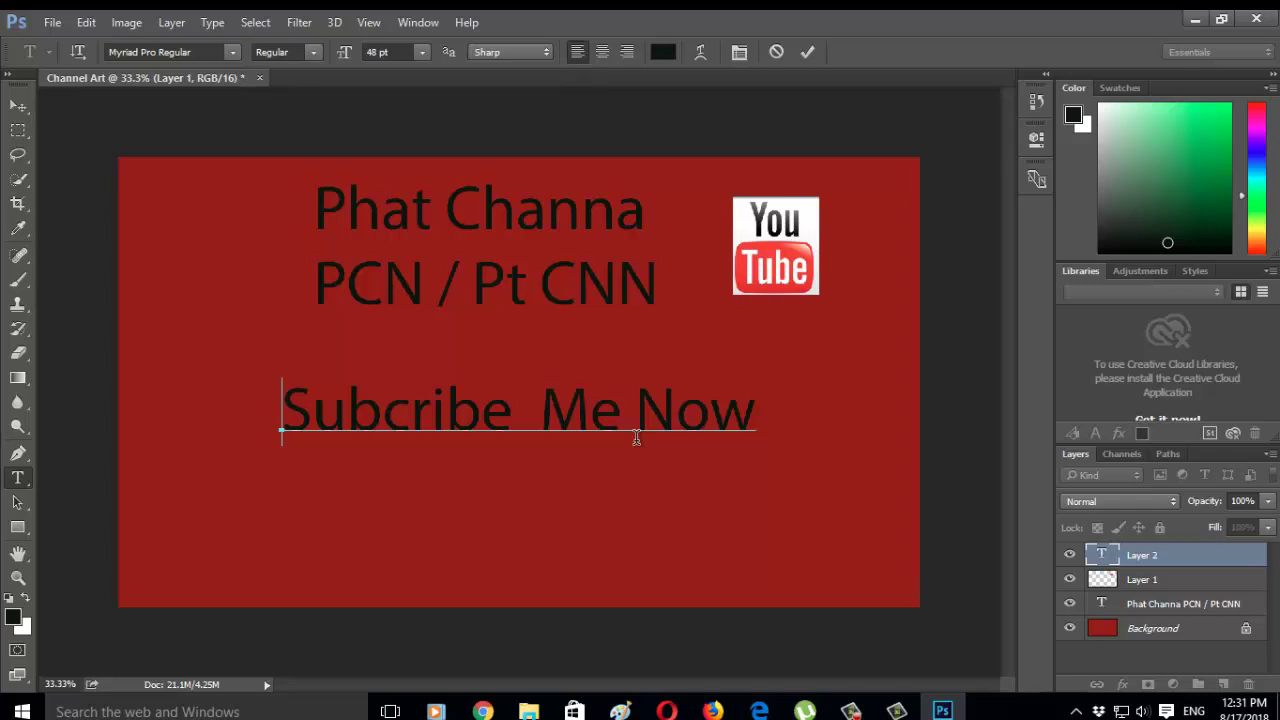
left_click(40, 20)
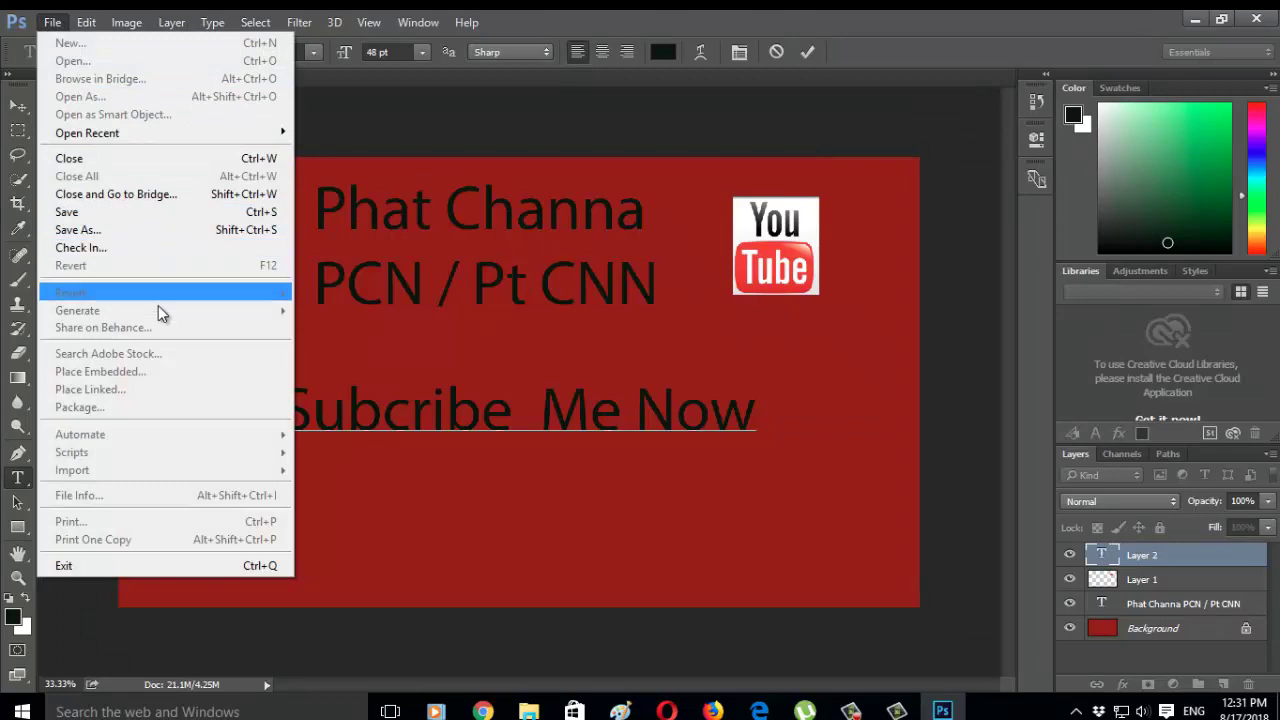
- Save the banner to the Desktop as Channel Art in JPEG format, accepting the JPEG options
left_click(164, 230)
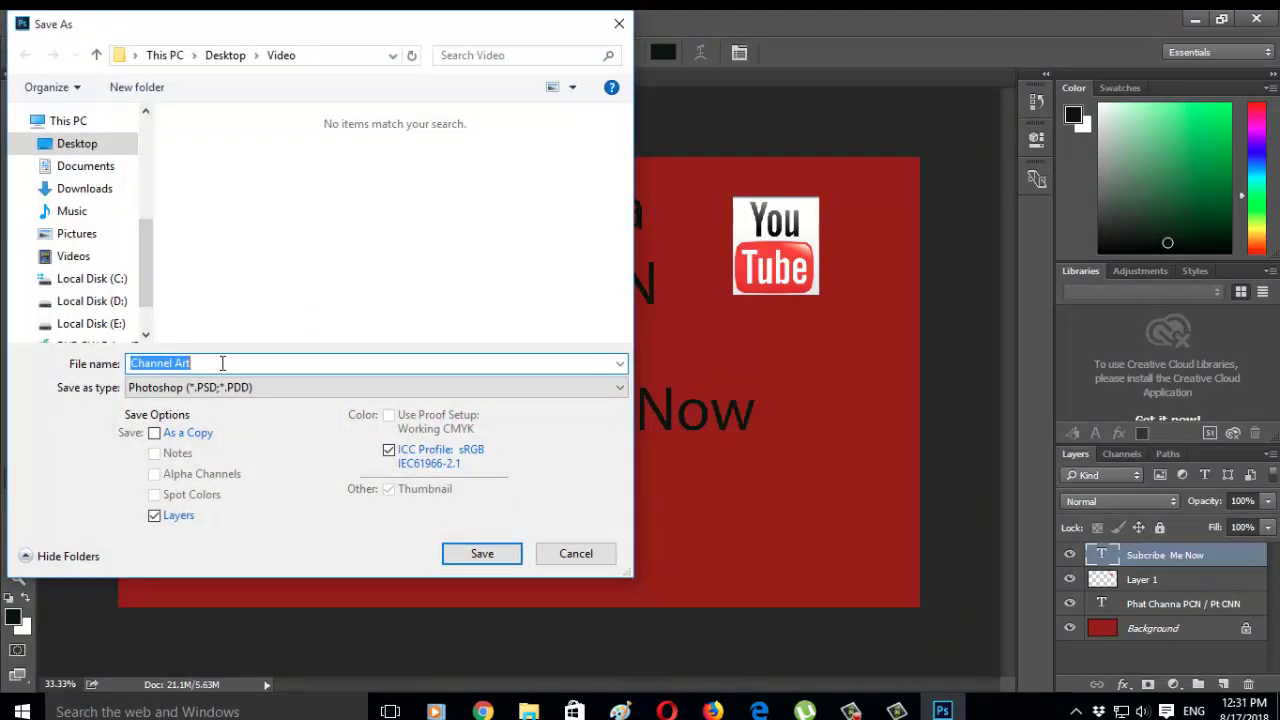
left_click(86, 143)
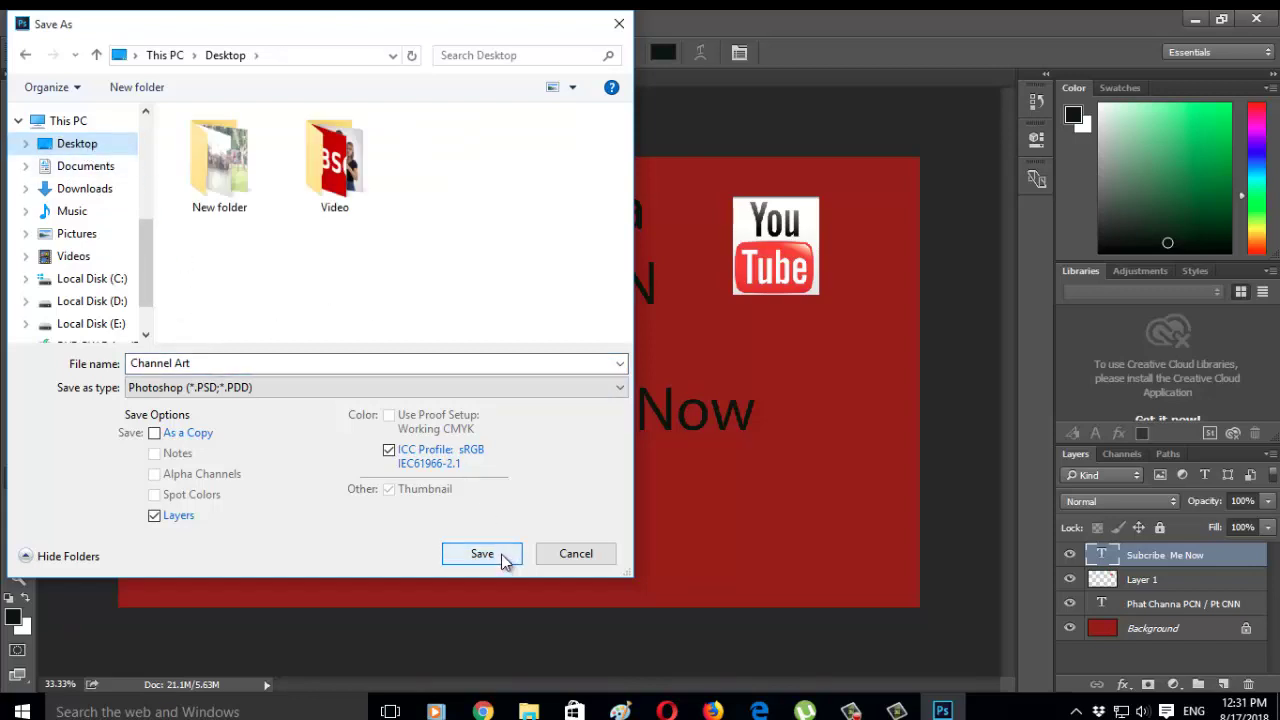
left_click(563, 387)
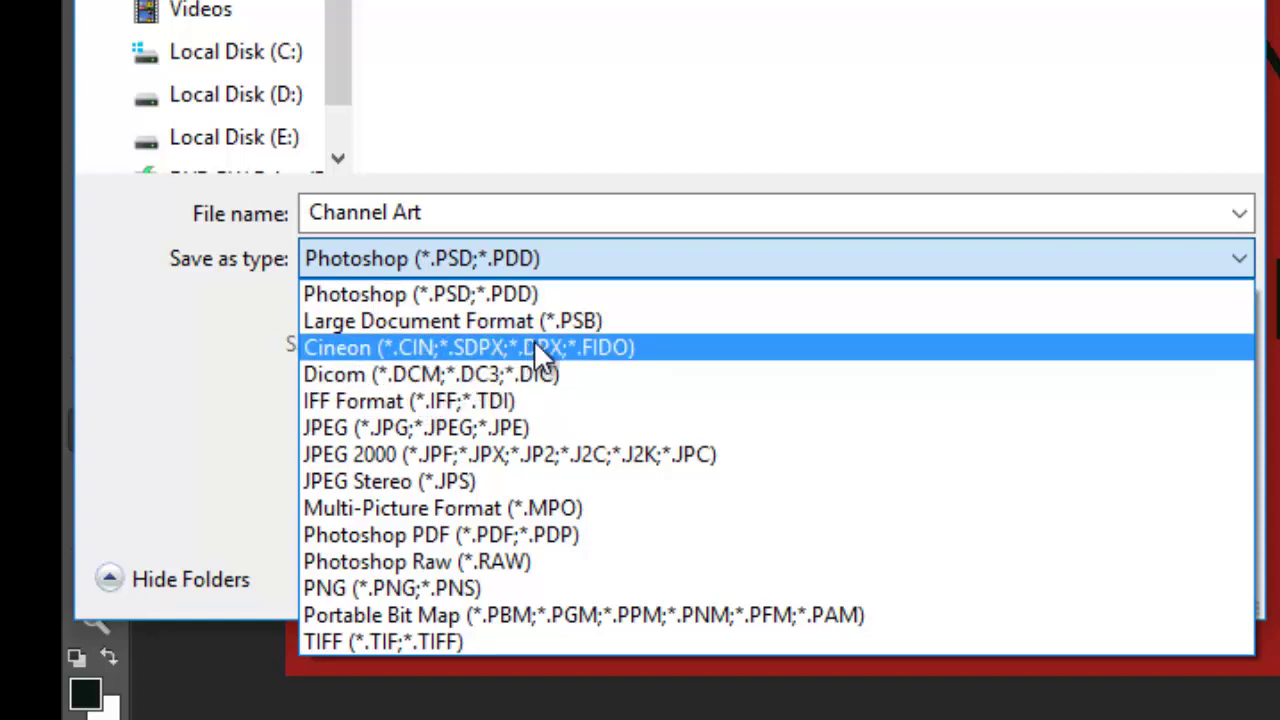
left_click(402, 427)
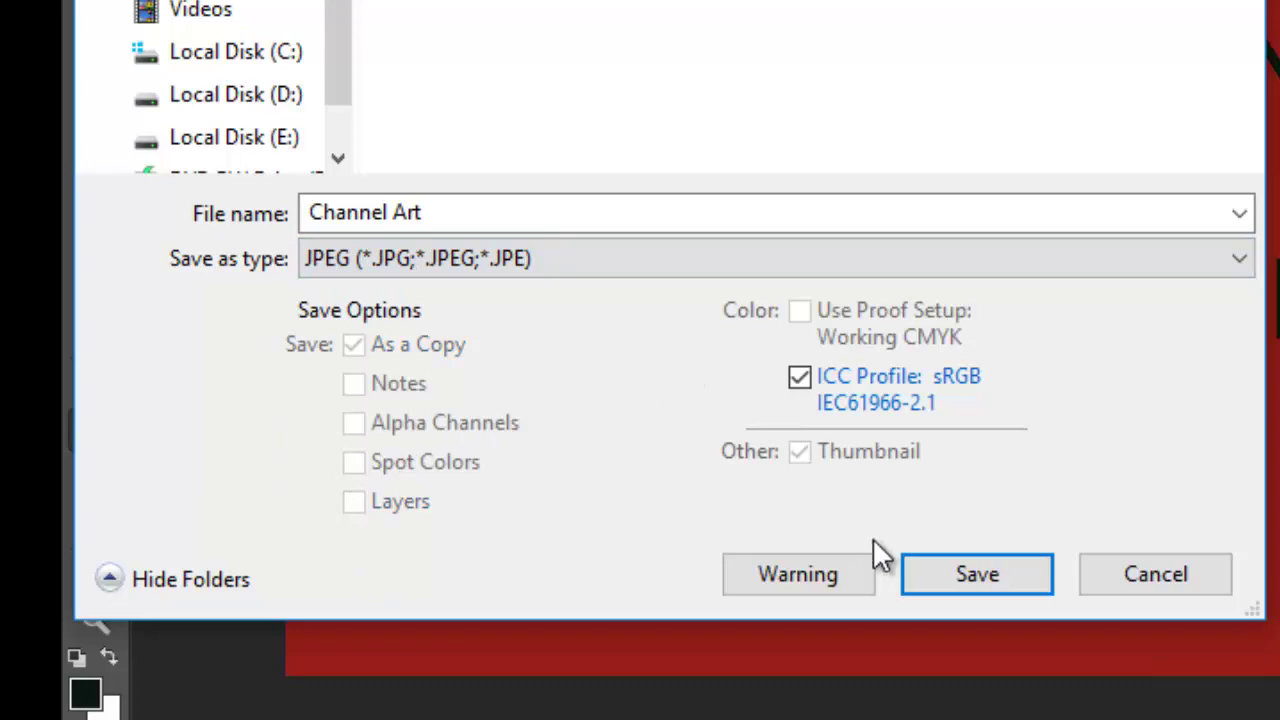
left_click(965, 577)
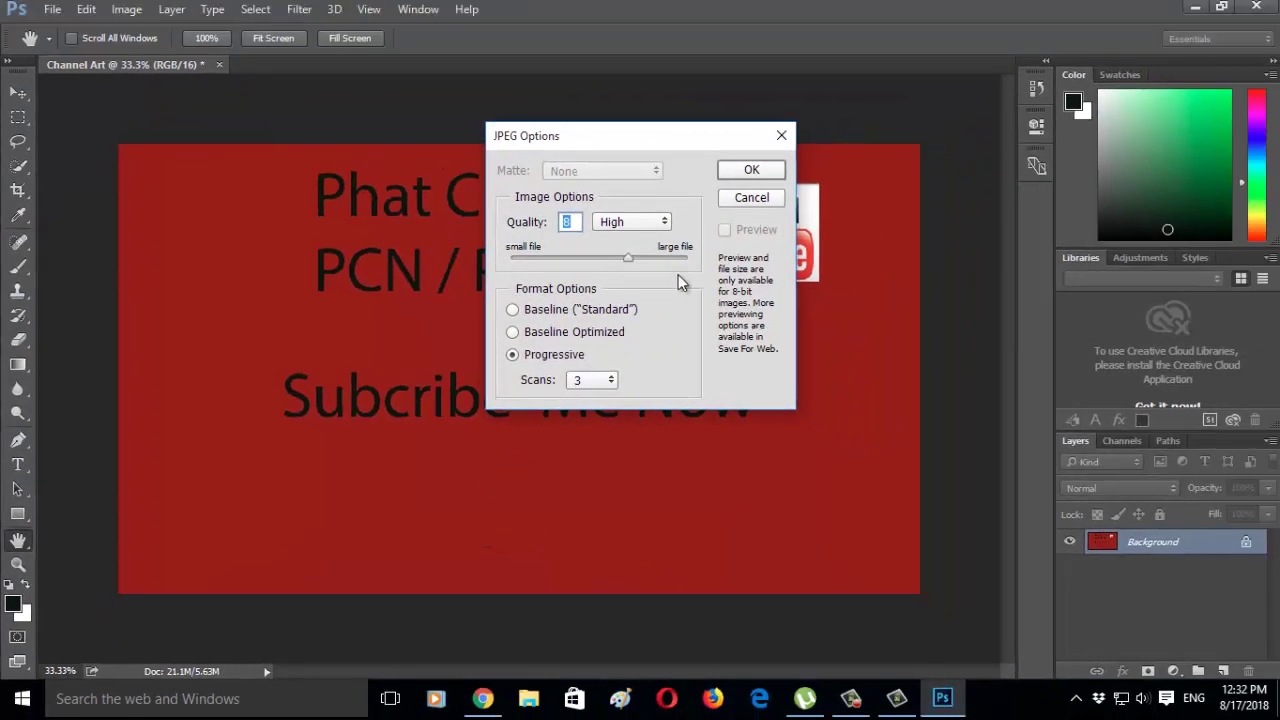
left_click(750, 172)
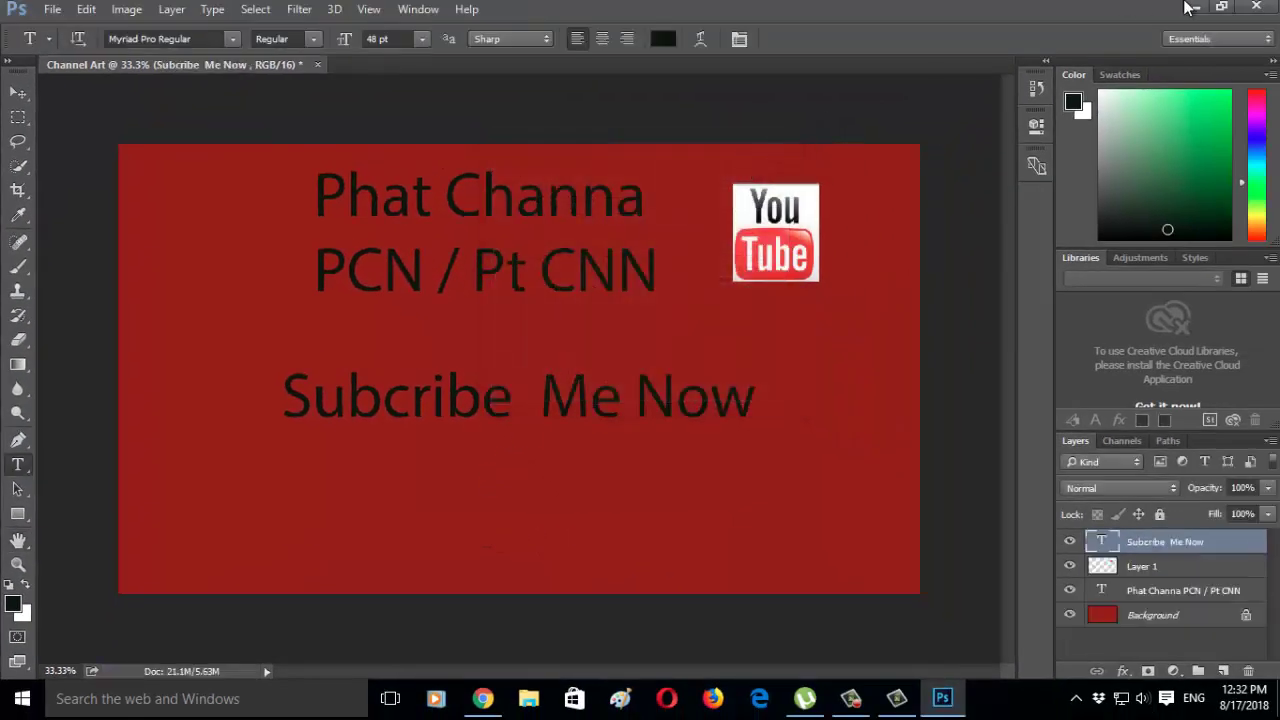
left_click(1190, 8)
- Refresh the desktop so the new Channel Art JPEG appears, then open it in Windows Photos
right_click(414, 163)
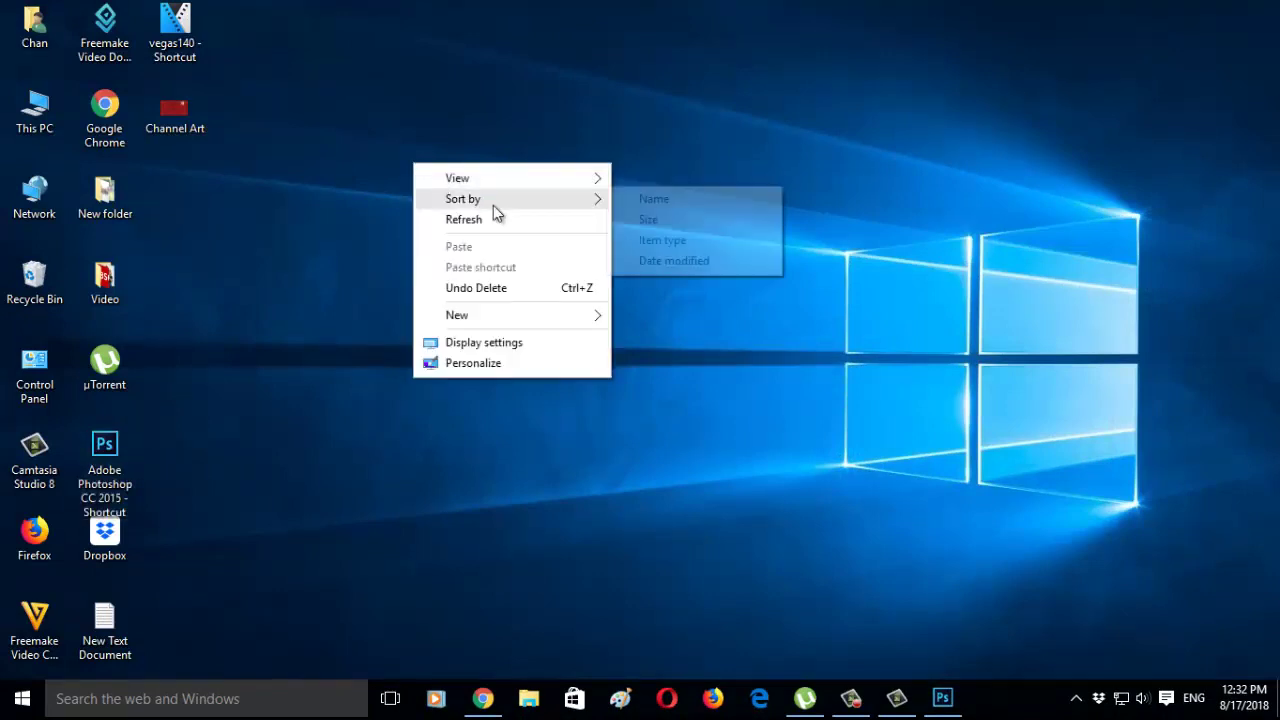
left_click(488, 219)
double_click(179, 127)
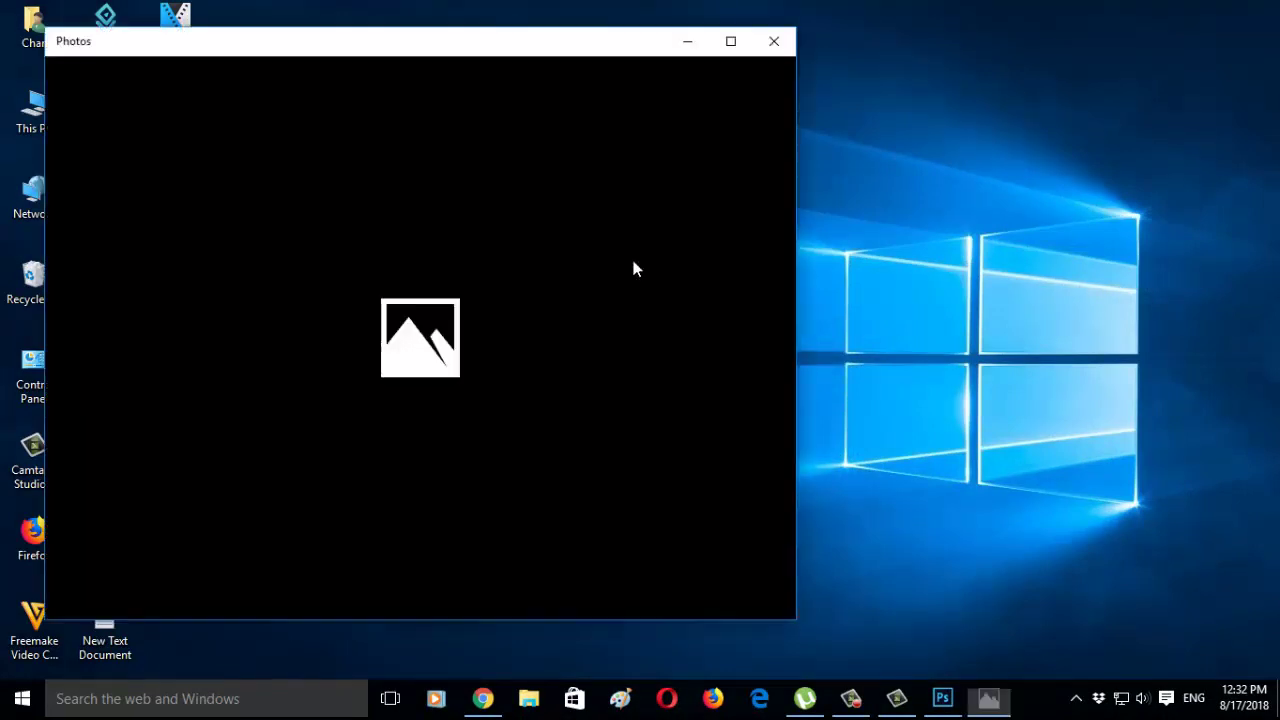